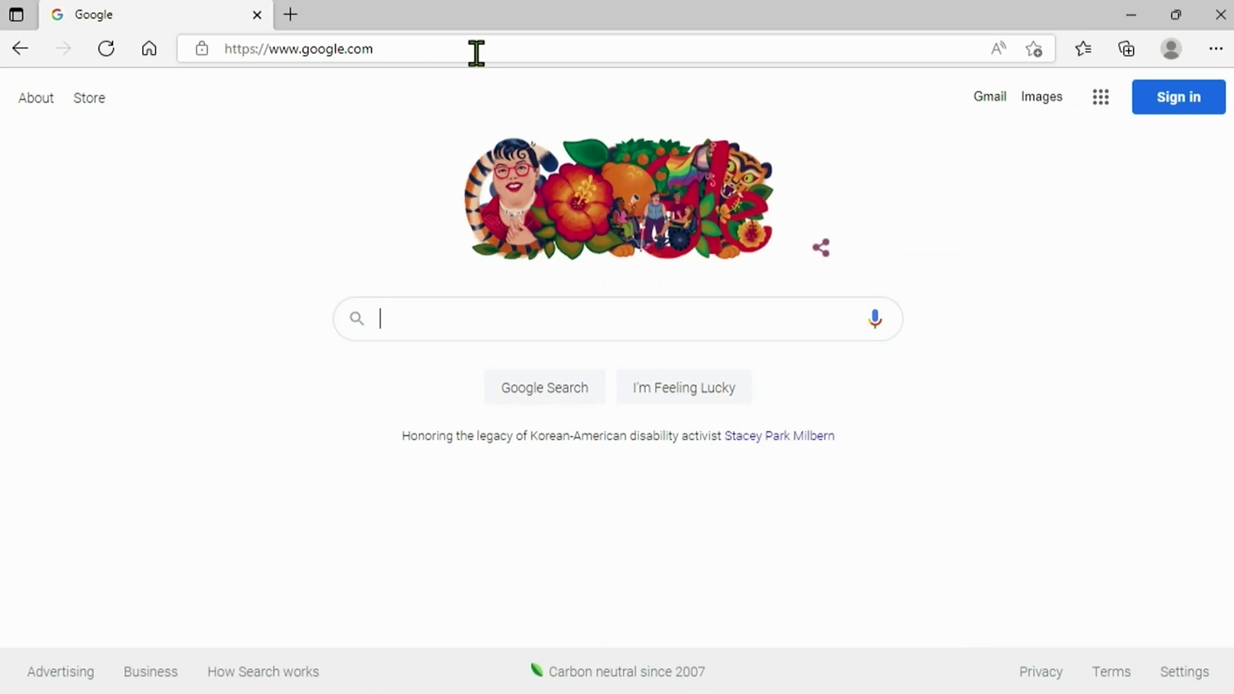
Go to montavue.com and open its Help Center.
double_click(476, 52)
key(ctrl+a)
text(Mo)
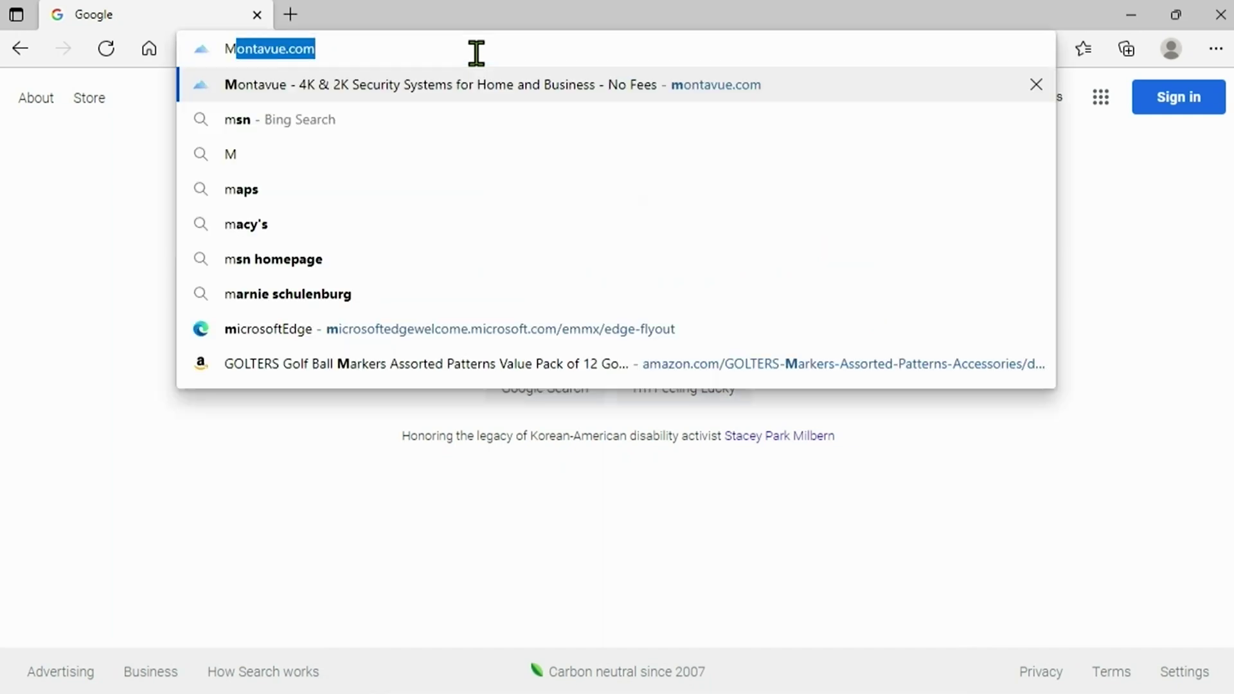
text(ntavue.com)
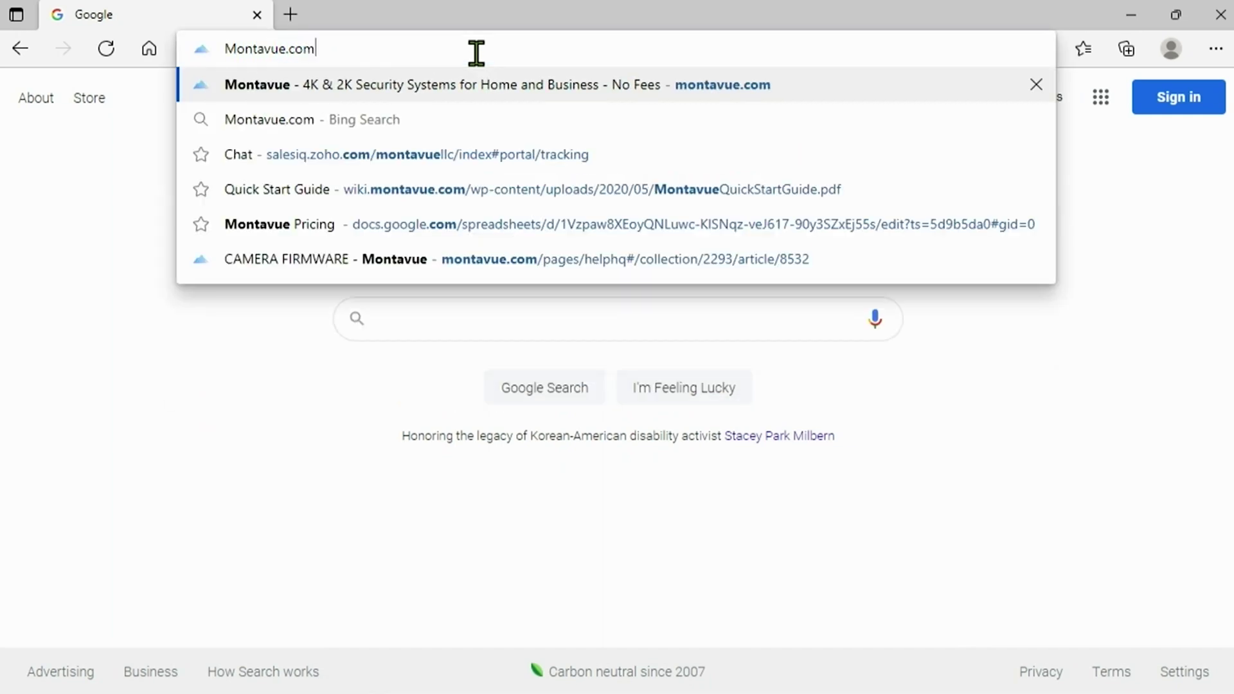
key(Return)
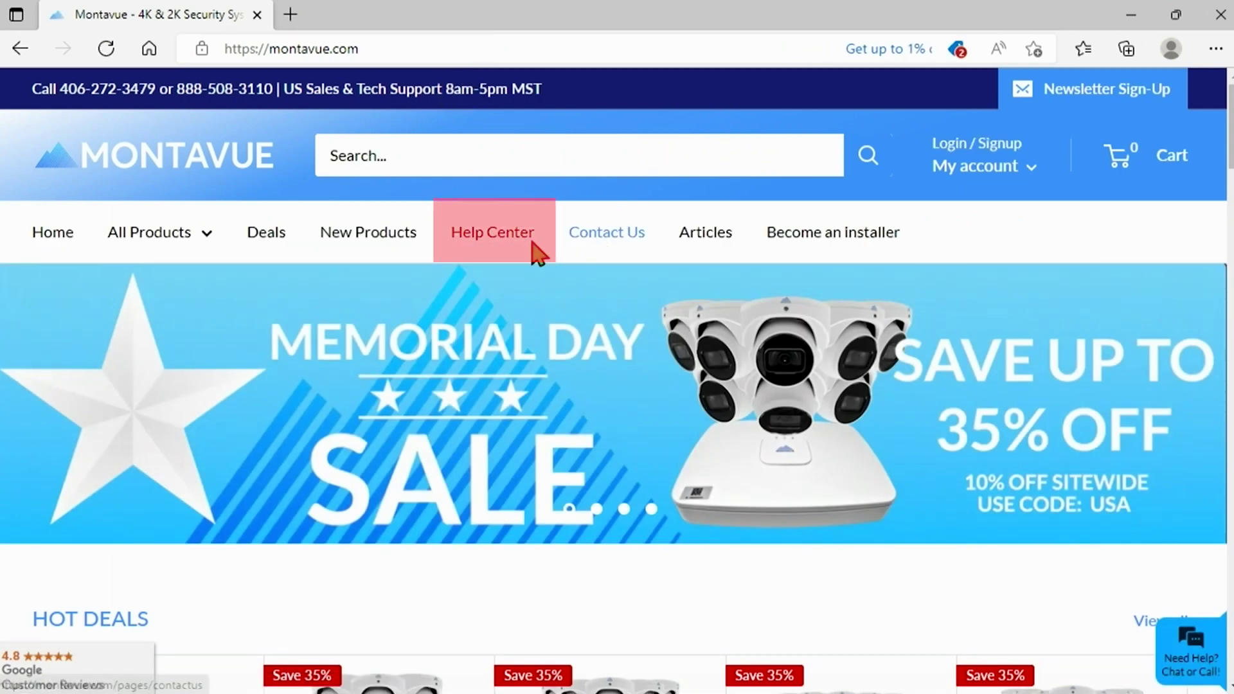
click(492, 238)
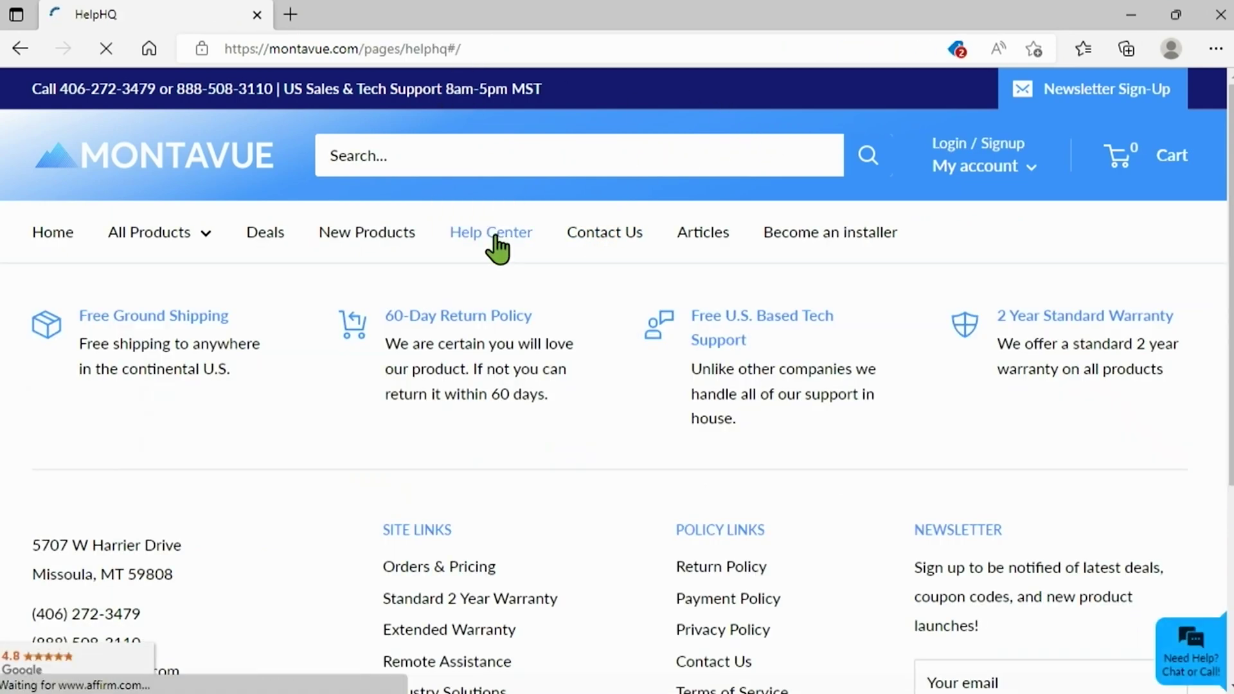
Open the Firmware Updates collection and its CAMERA FIRMWARE article.
scroll(848, 514, down, 10)
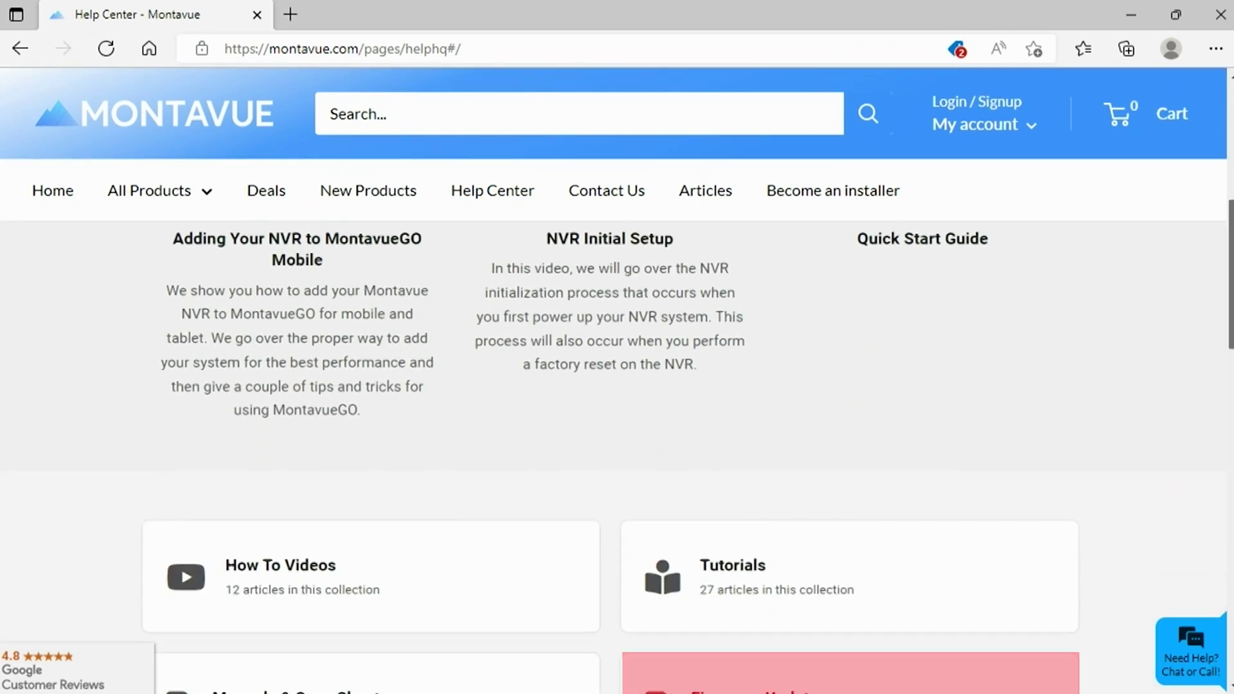
scroll(736, 402, down, 2)
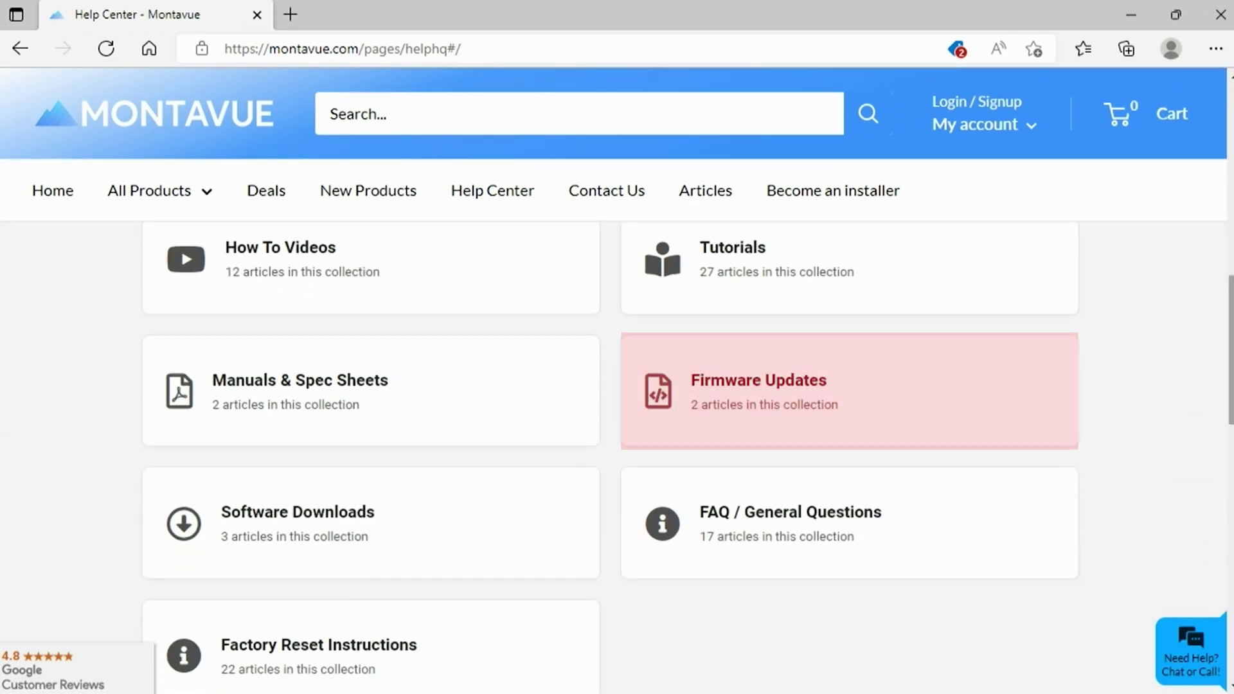
click(735, 399)
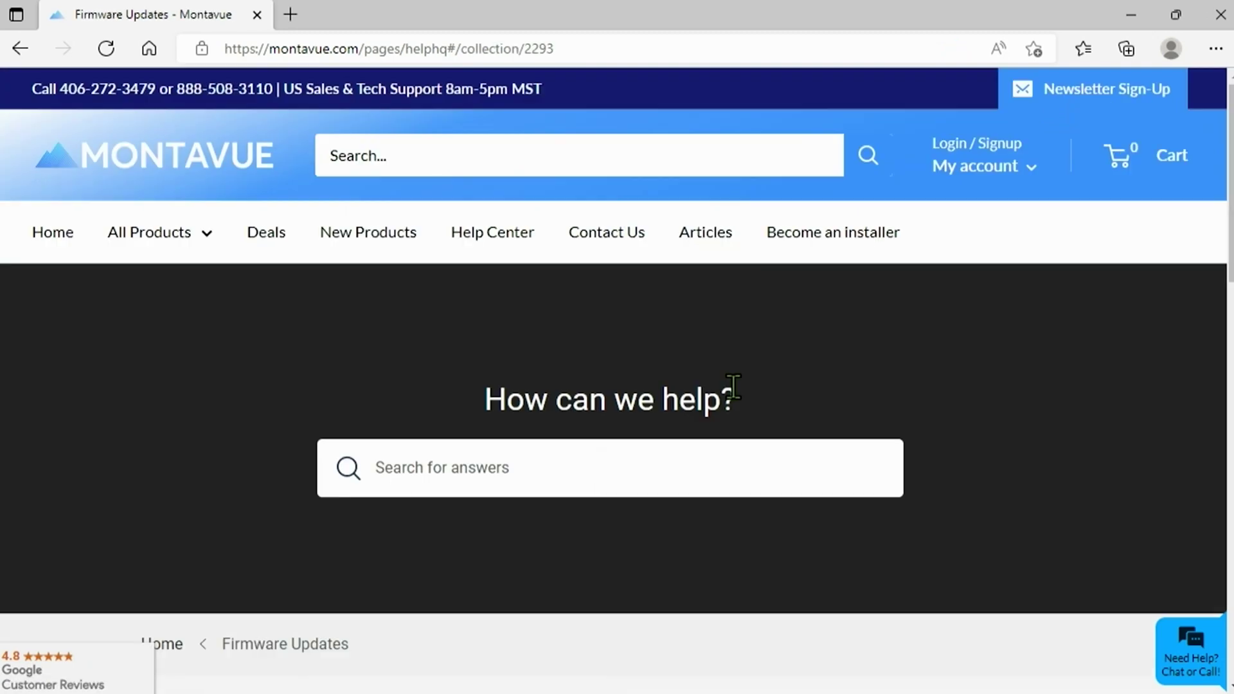
scroll(1198, 187, down, 3)
scroll(1151, 515, down, 3)
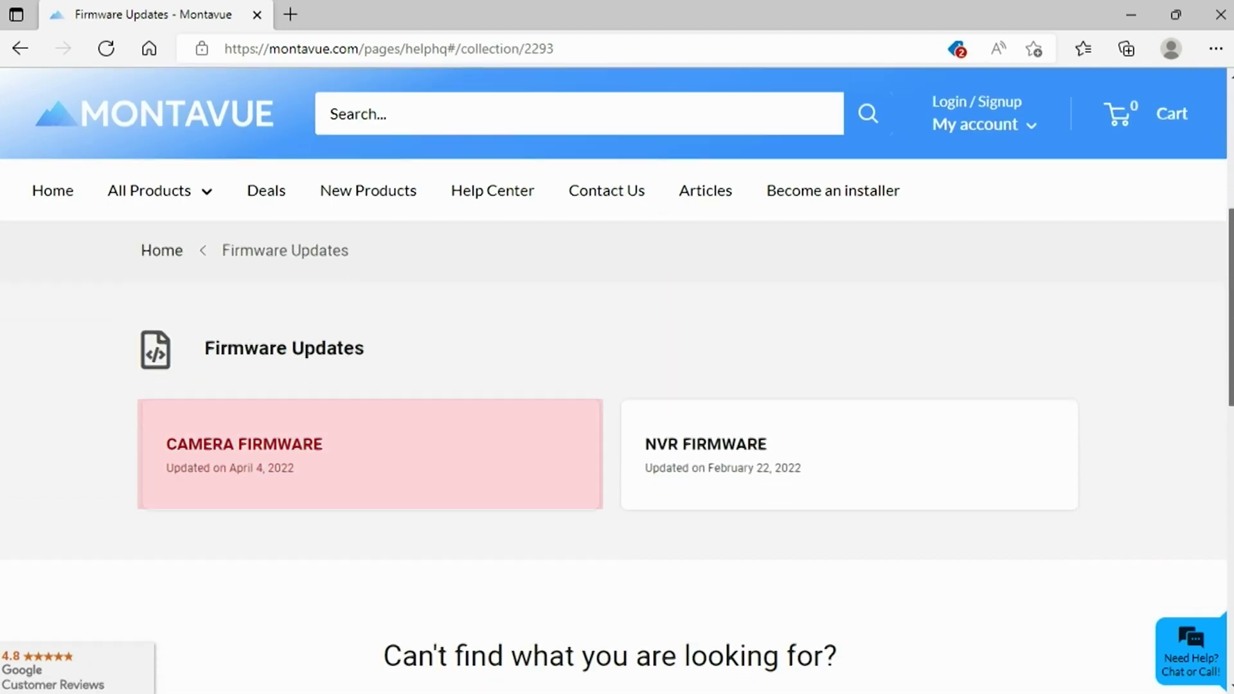
click(338, 391)
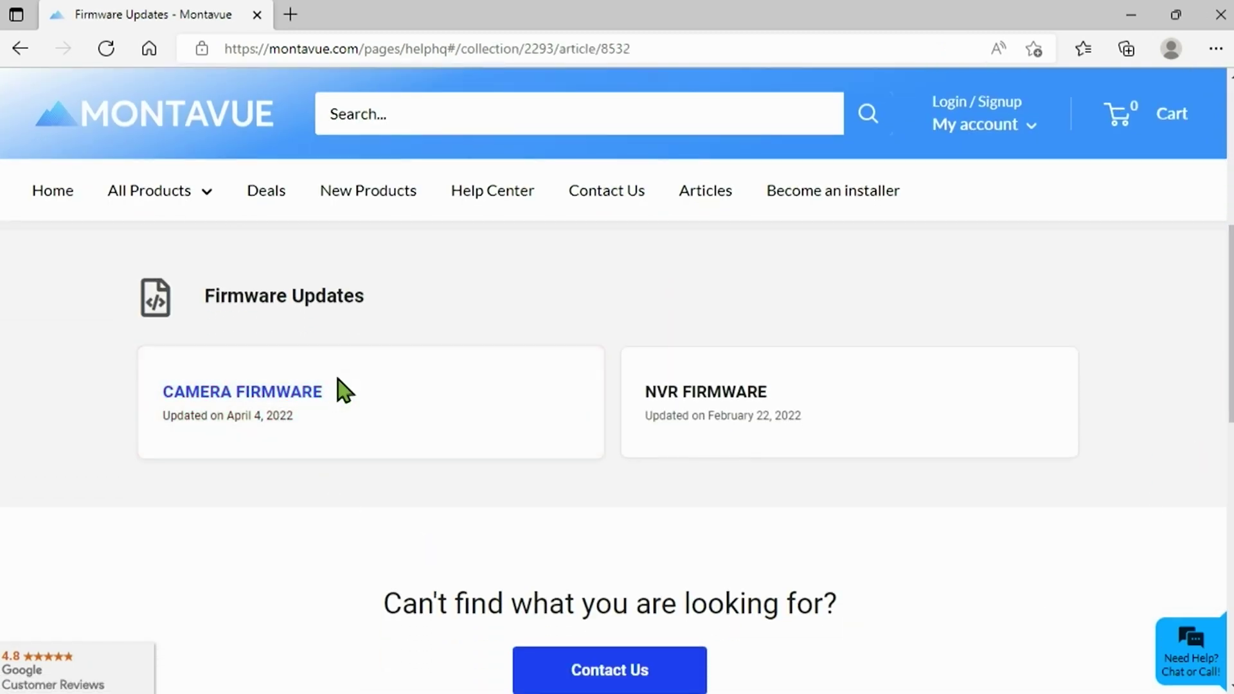
Dismiss the support chat and scroll to the 8MP fixed lens camera firmware list.
click(1189, 171)
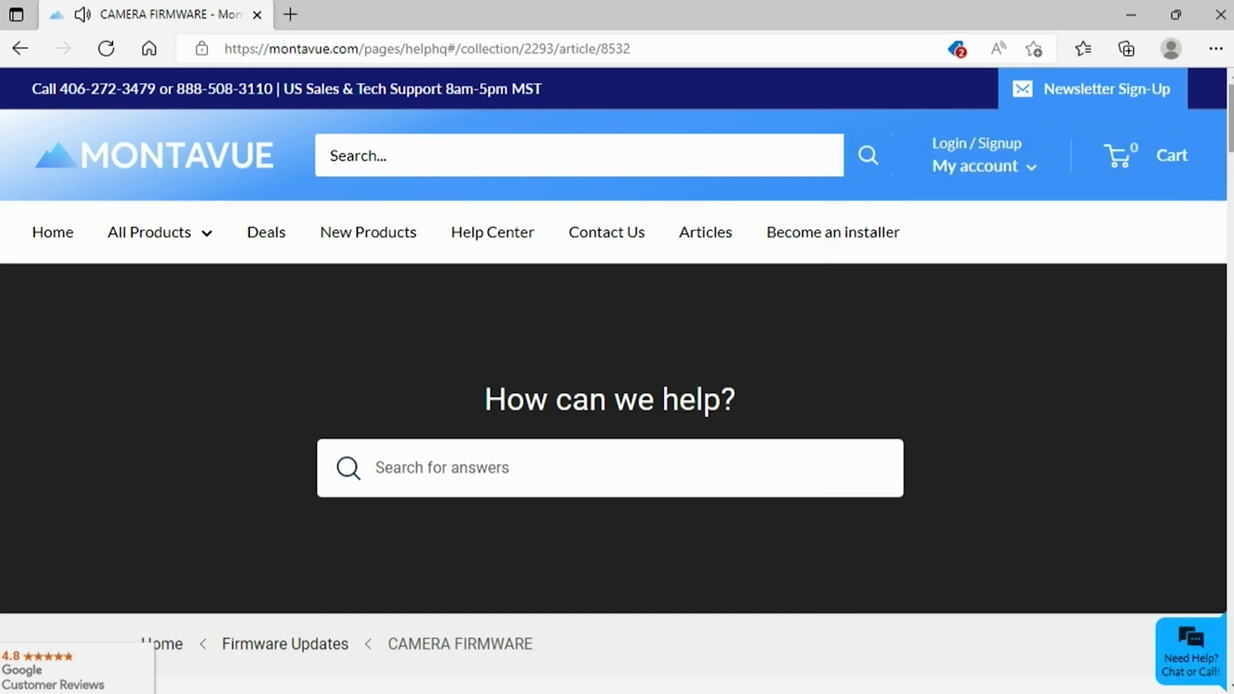
scroll(1190, 187, down, 10)
scroll(604, 449, down, 3)
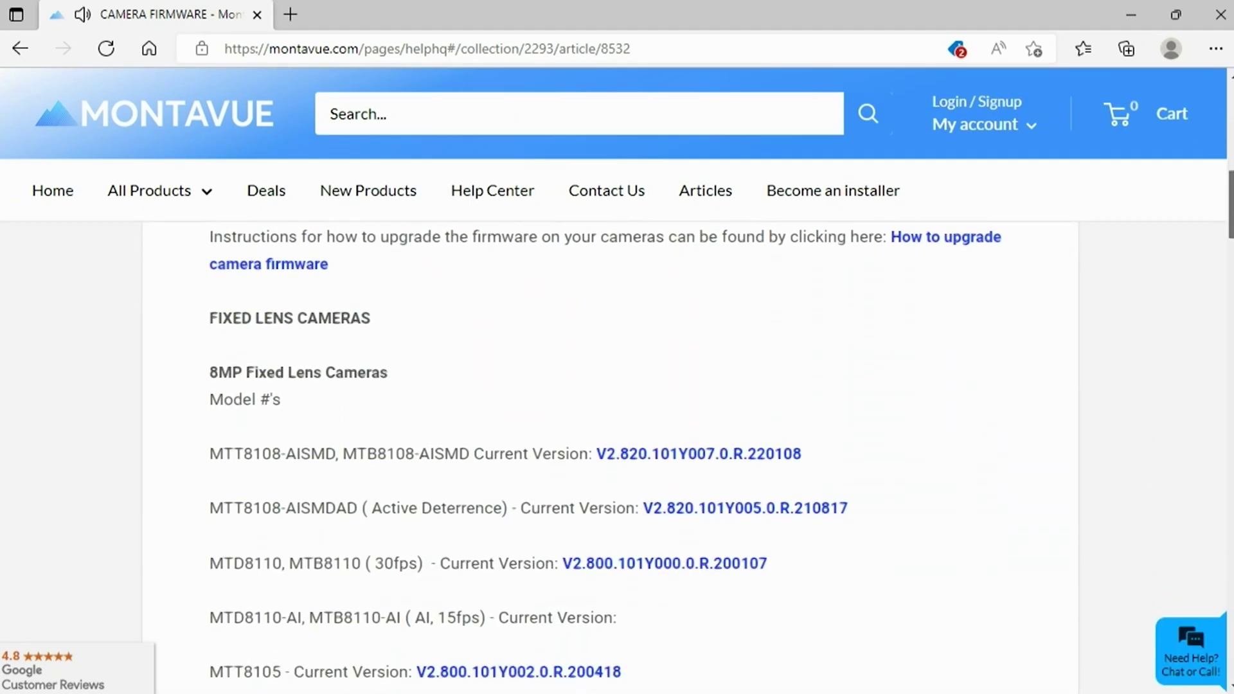
scroll(527, 449, down, 2)
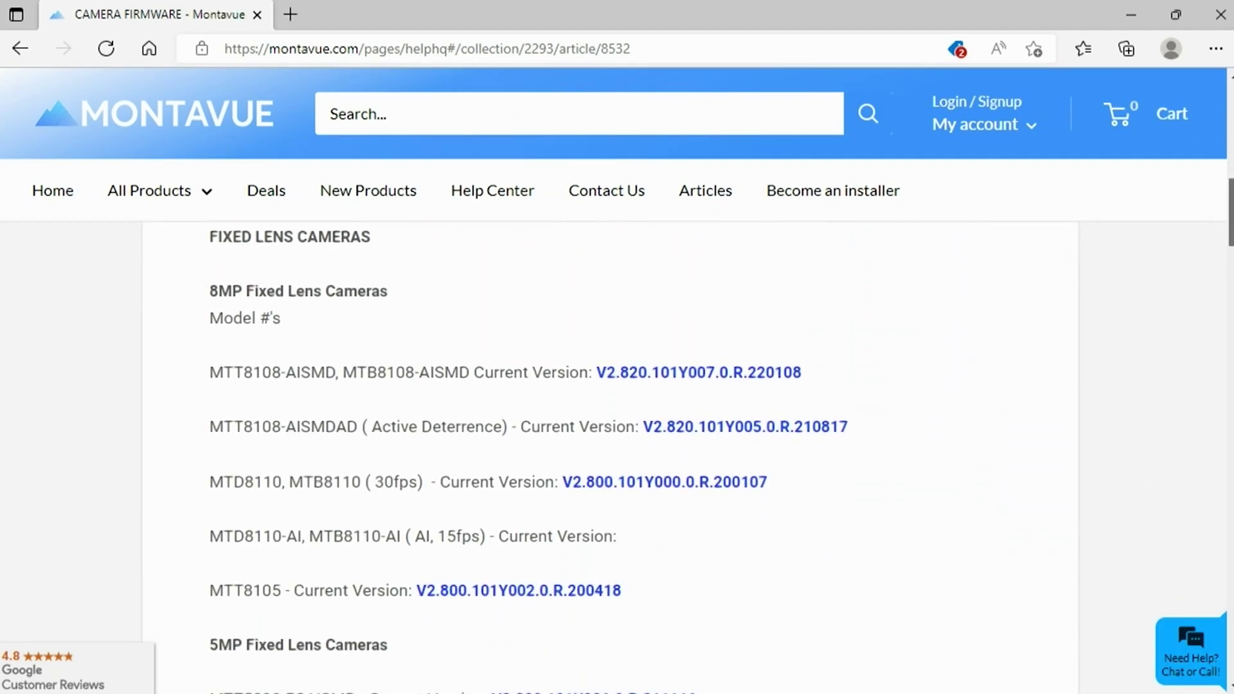
scroll(591, 352, down, 2)
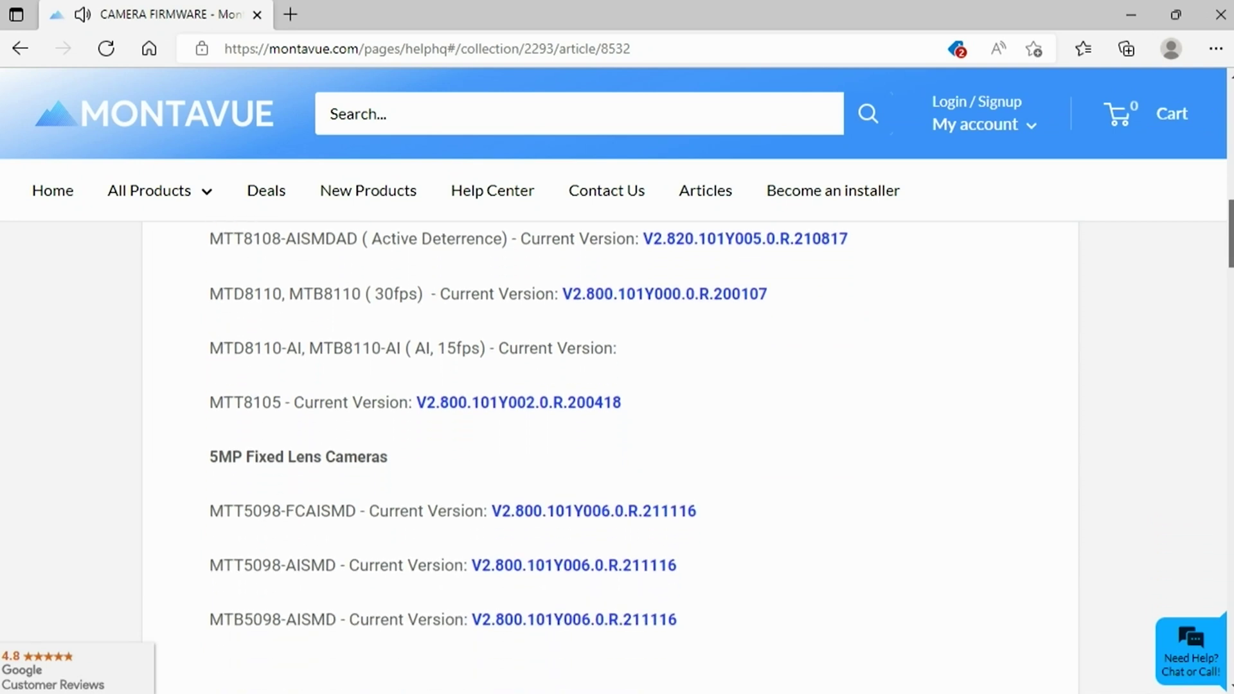
scroll(591, 352, up, 3)
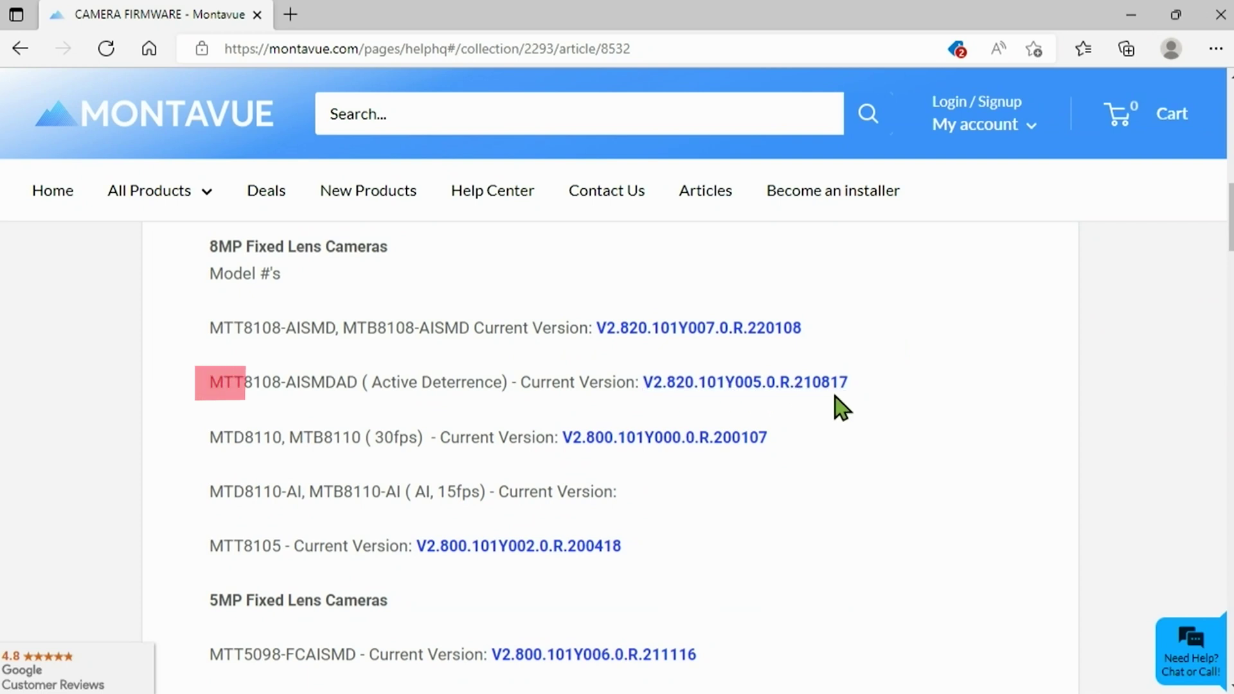
Download MTT8108-AISMDAD firmware V2.820.101Y005.0.R.210817 and show the BIN file in its folder.
click(788, 392)
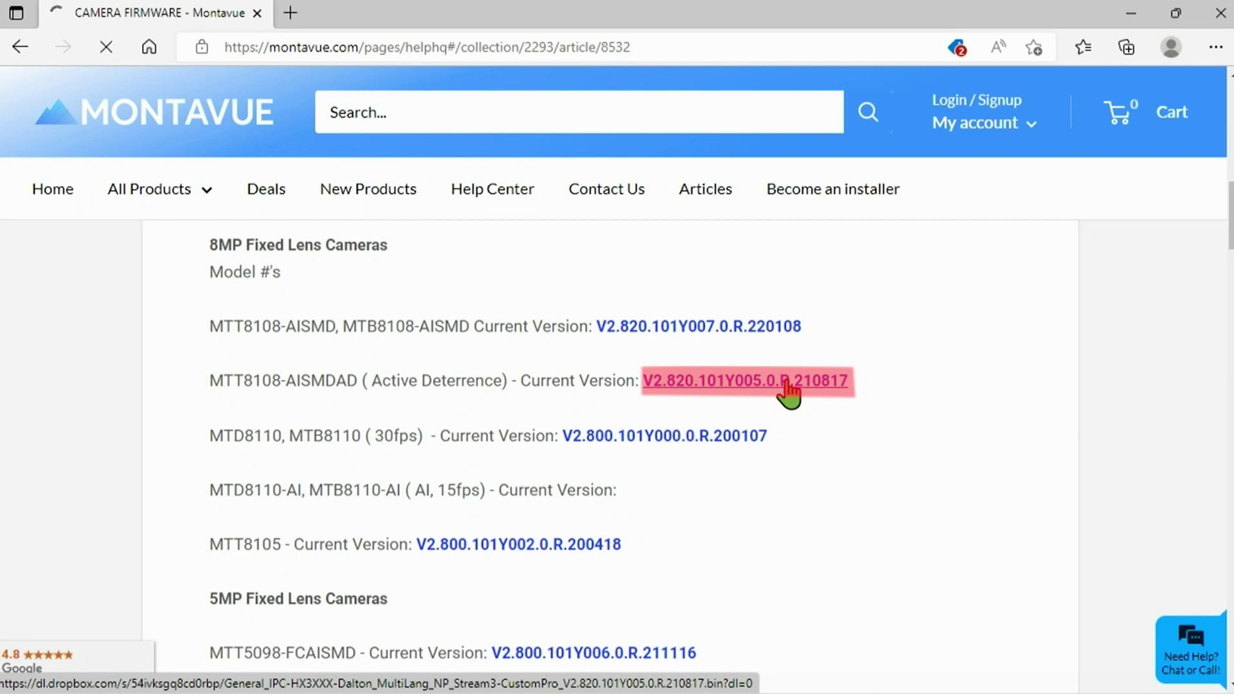
click(788, 389)
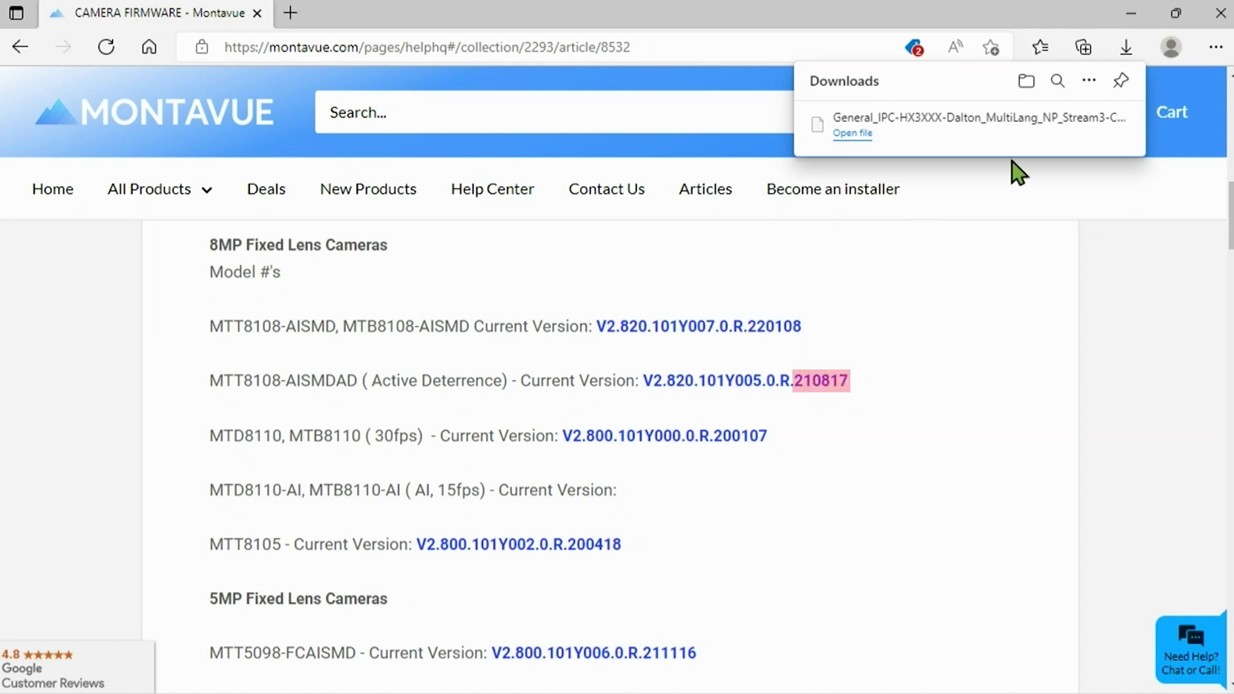
mouse_move(1088, 129)
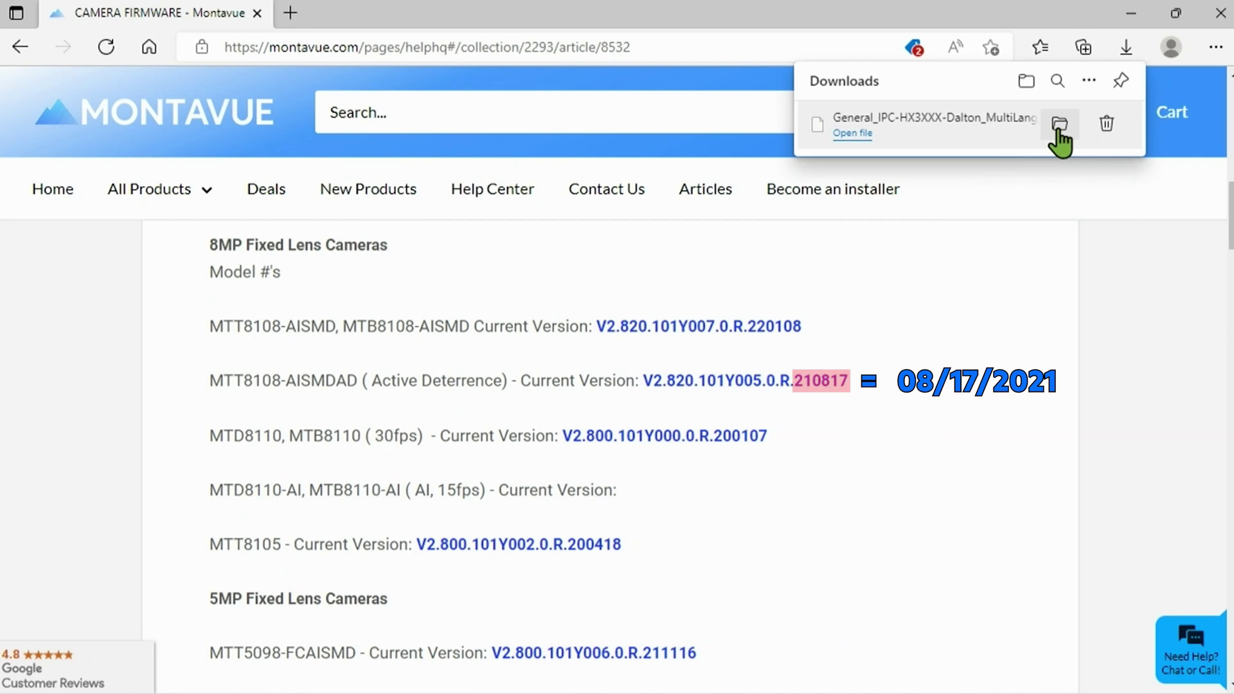
click(1059, 124)
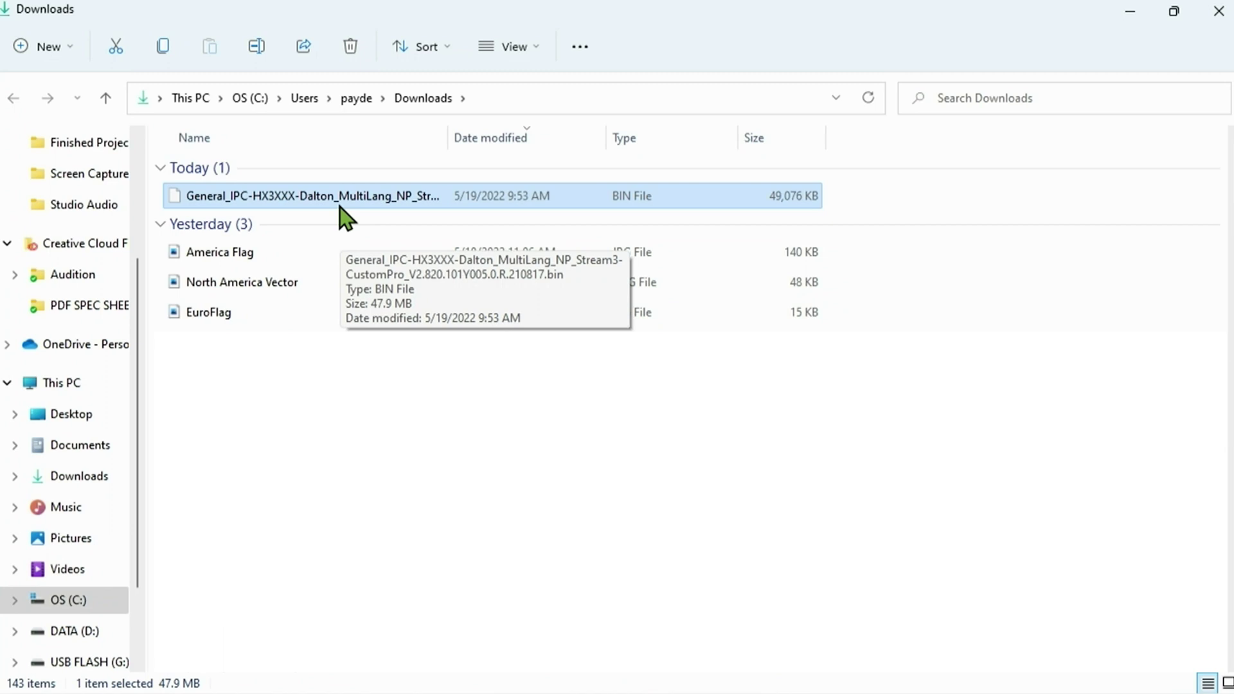
Copy the firmware BIN file onto USB FLASH (G:), check it, and eject the drive.
drag(295, 207, 86, 608)
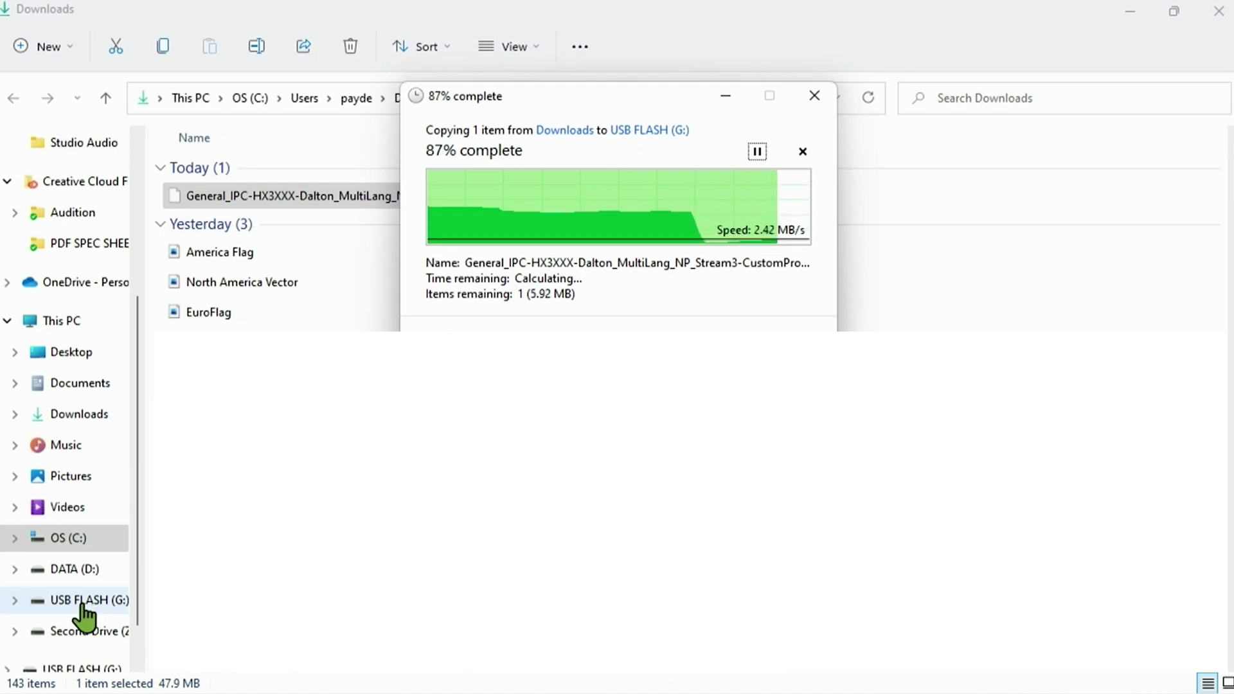
click(82, 603)
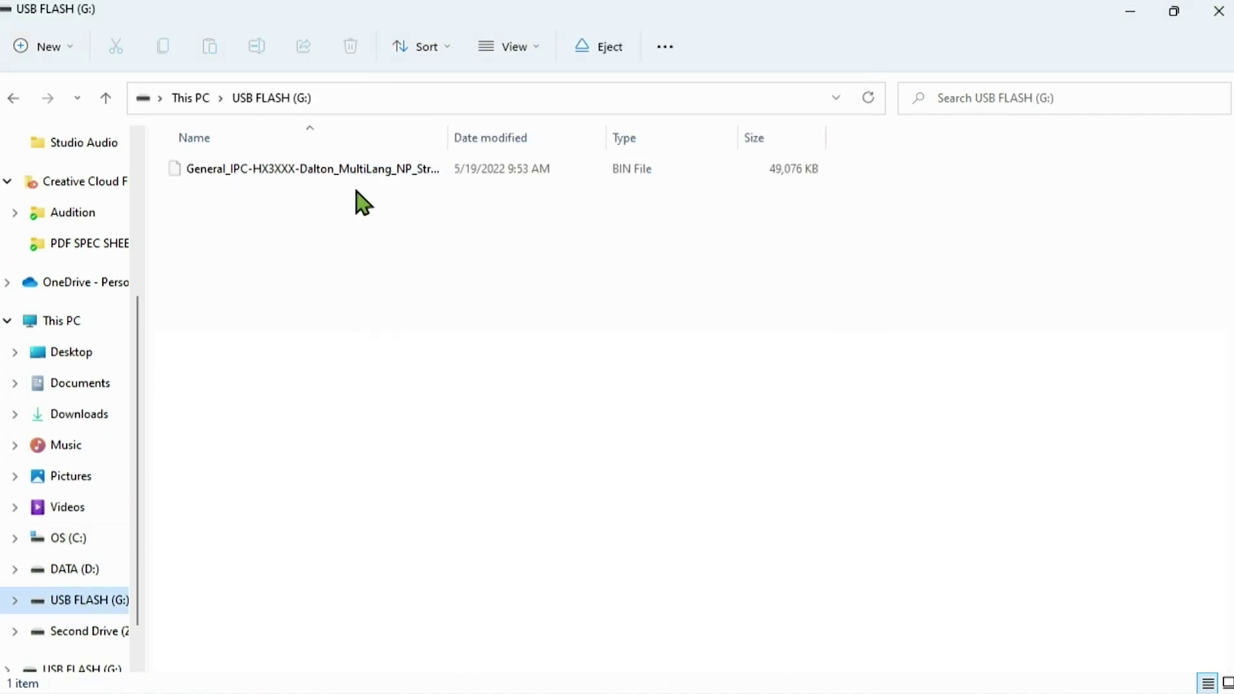
right_click(90, 604)
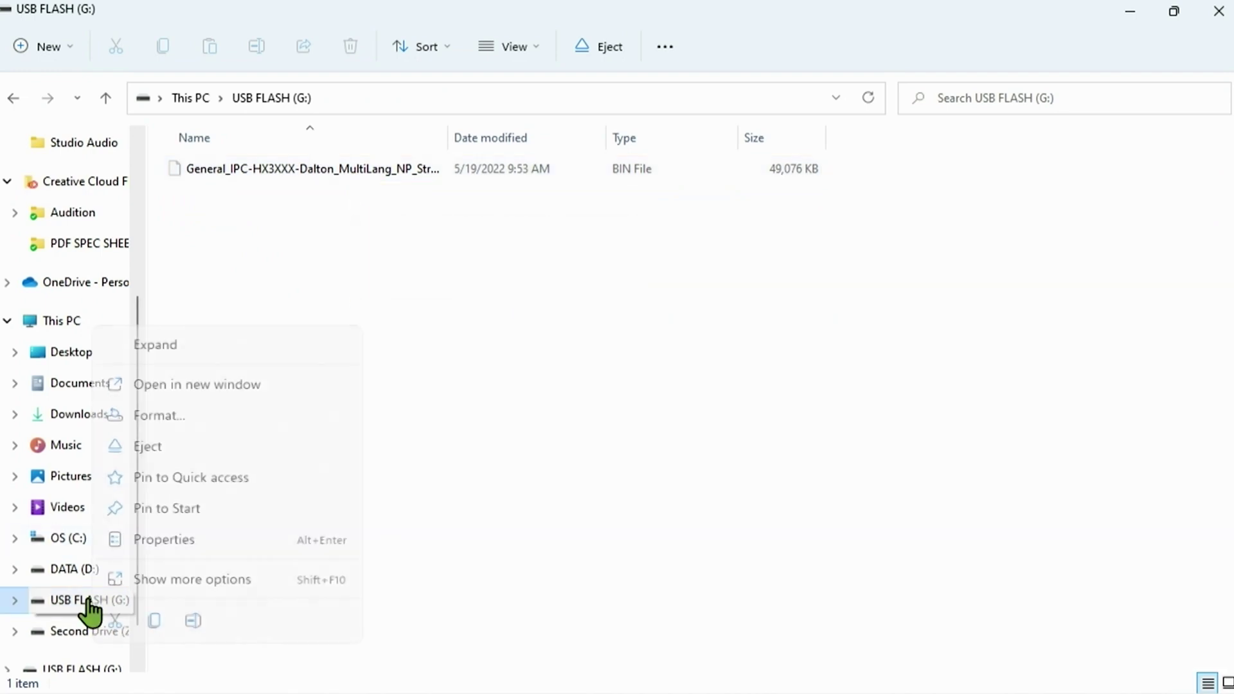
click(181, 459)
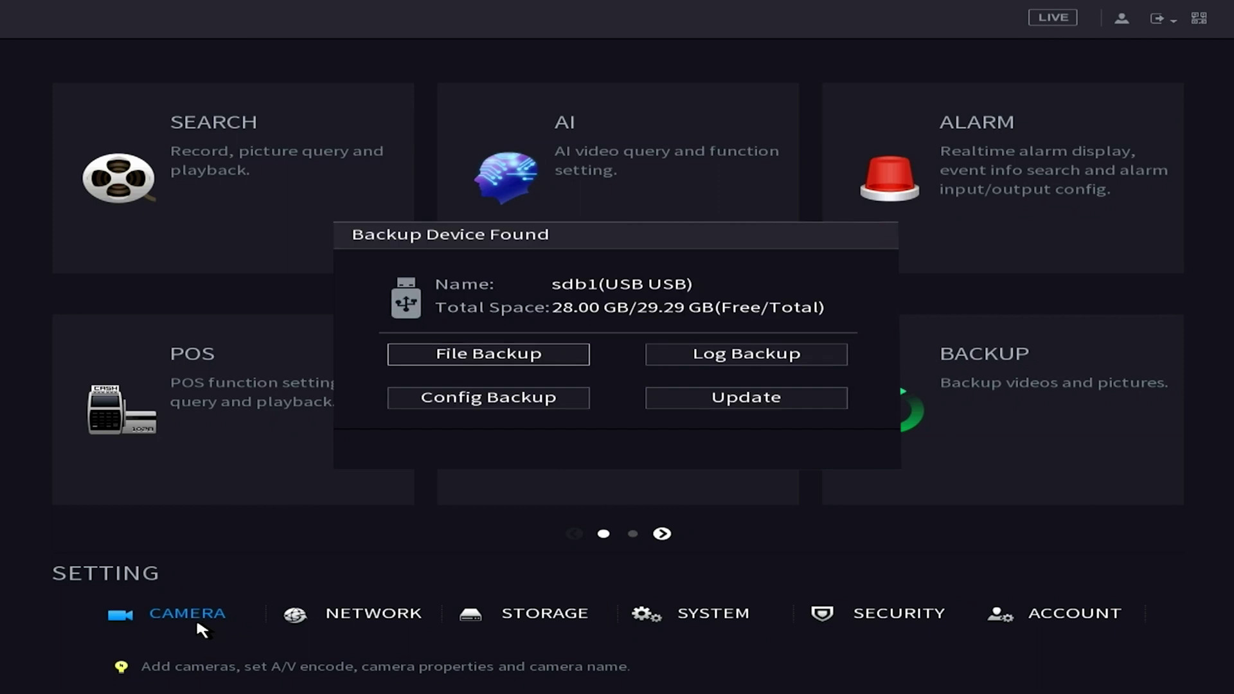
Dismiss the Backup Device Found prompt, open Camera Update, and tick channel 2 (10.1.1.128).
right_click(195, 617)
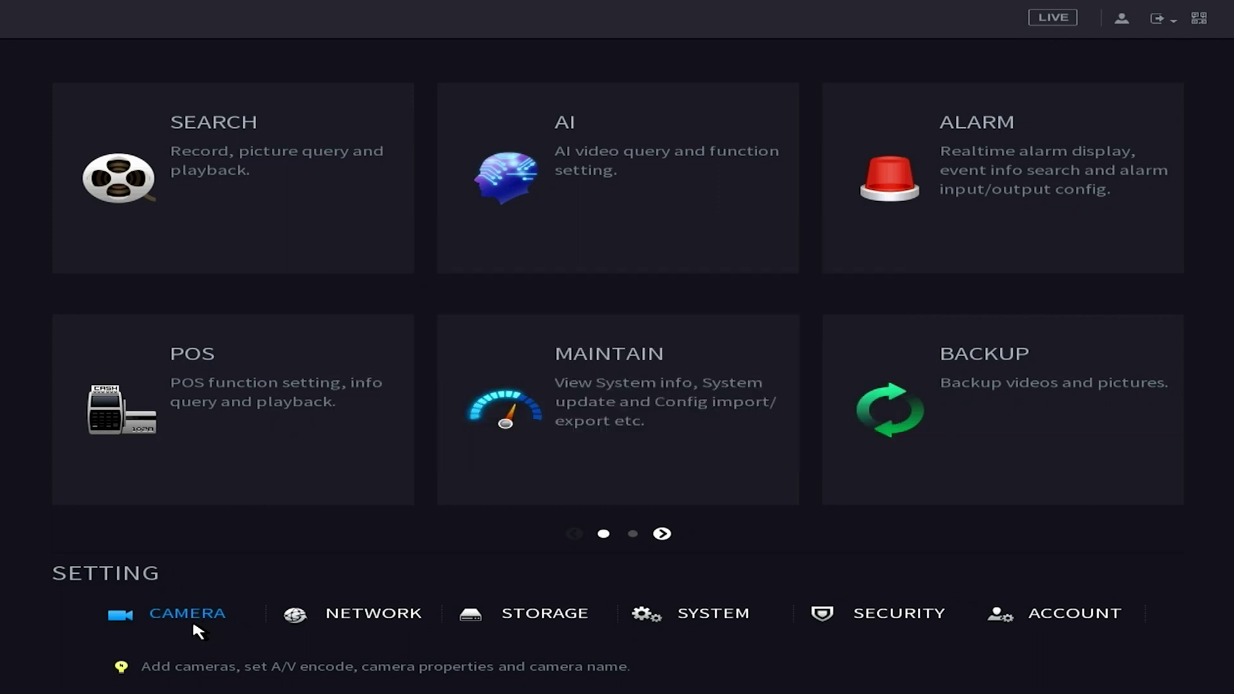
click(193, 624)
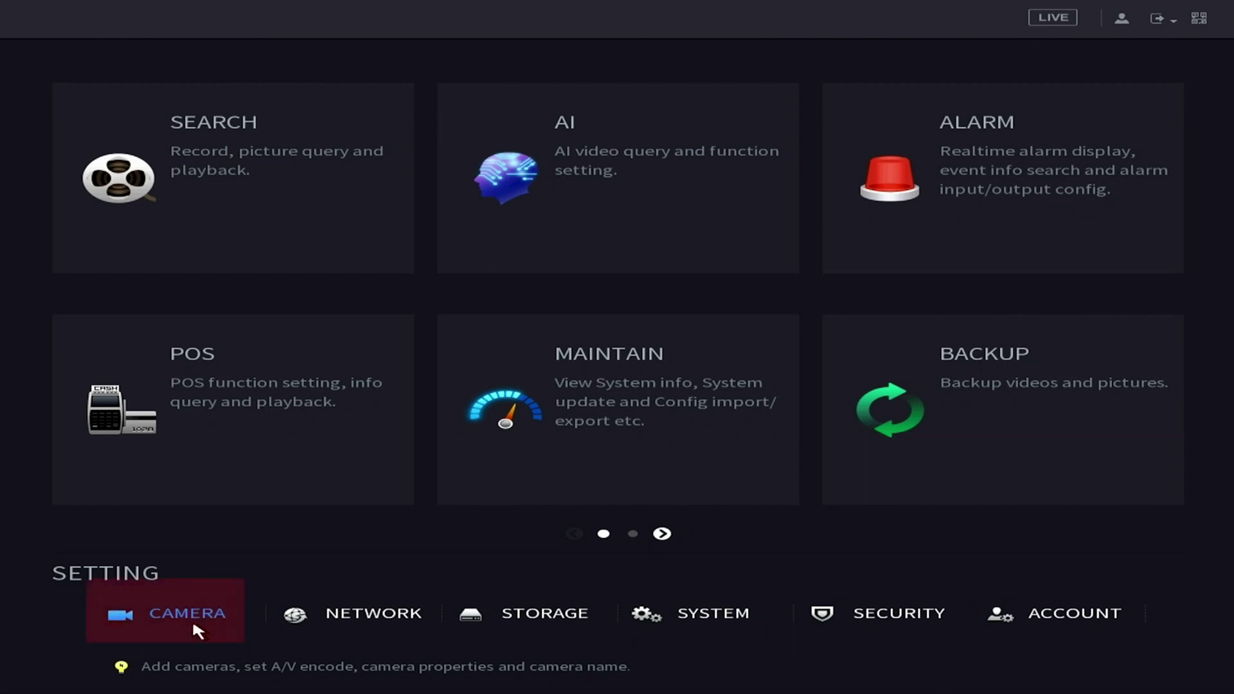
click(211, 607)
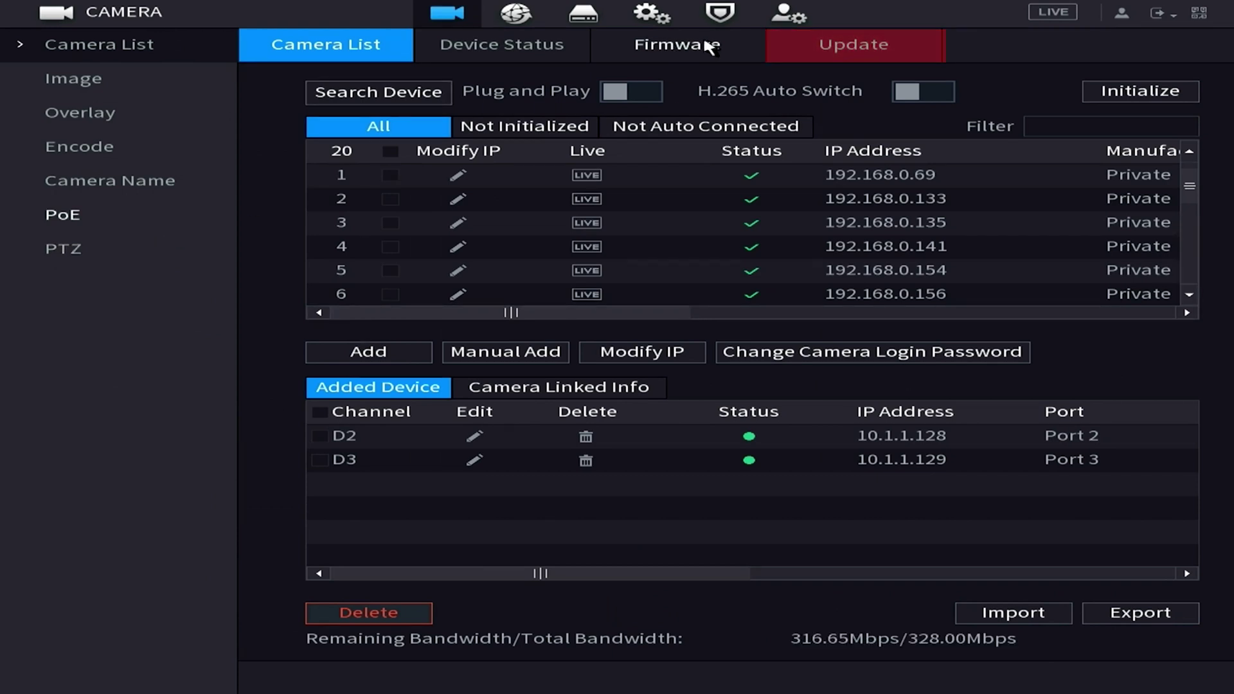
click(845, 52)
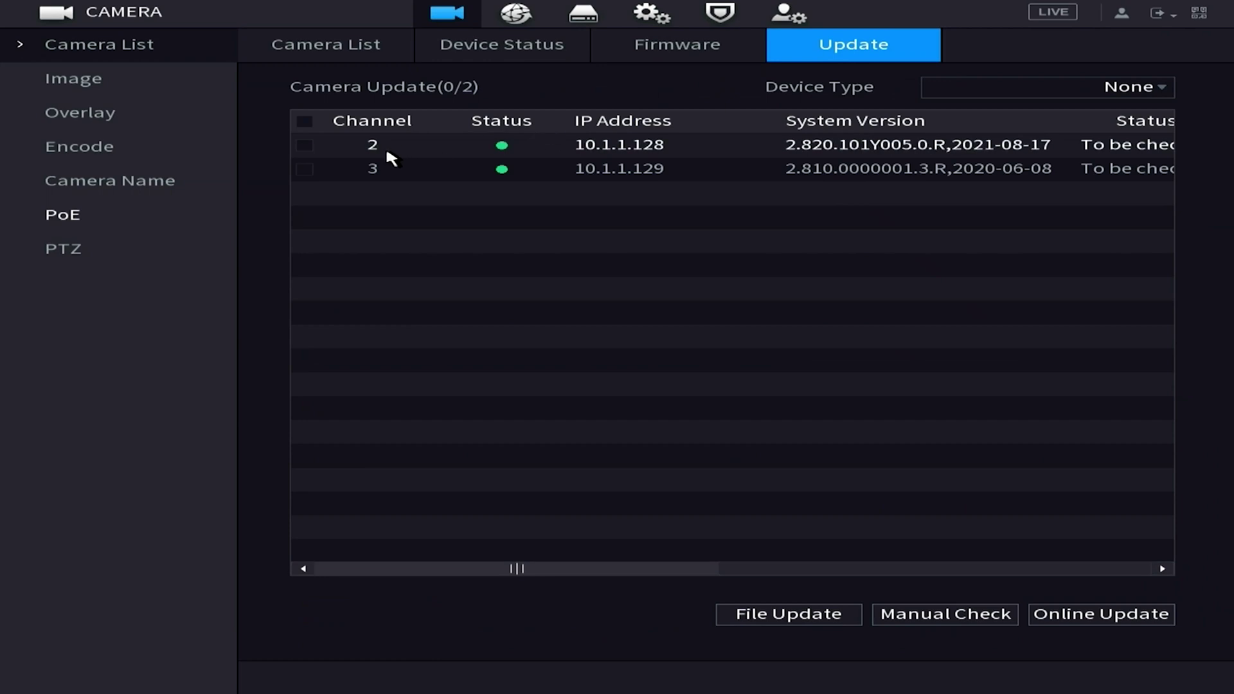
click(306, 153)
click(304, 146)
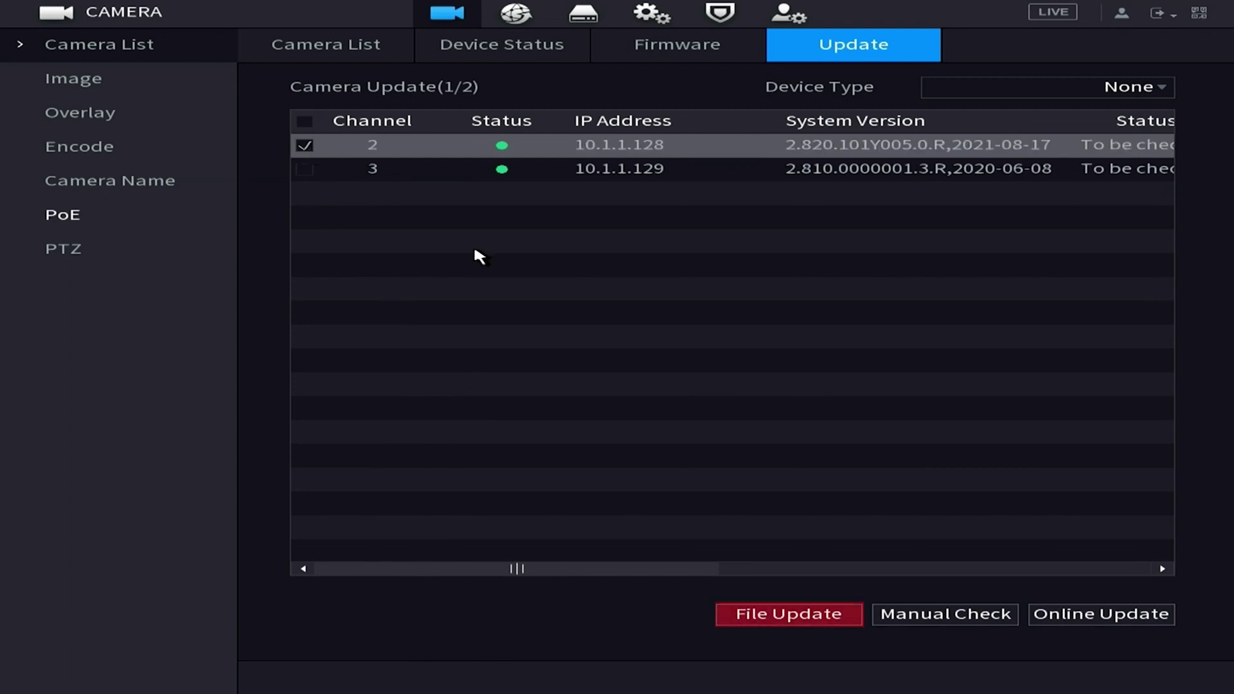
Run File Update for channel 2 using the General_IPC firmware file on the USB drive.
click(815, 613)
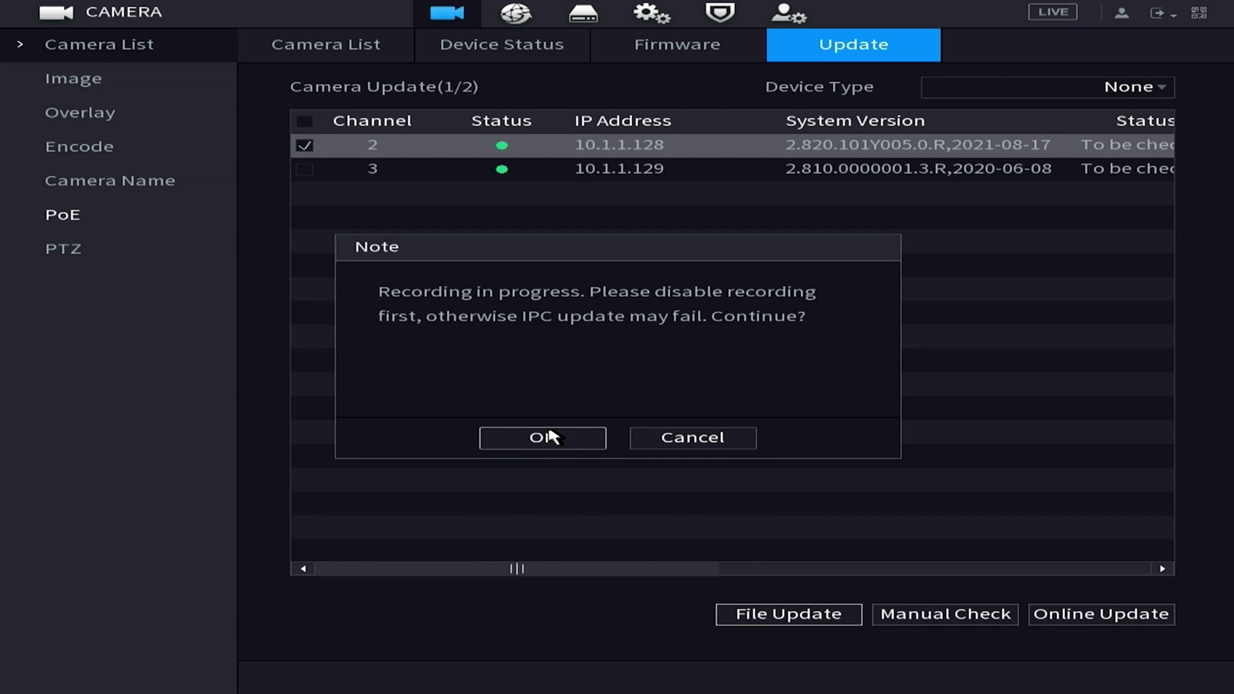
click(550, 436)
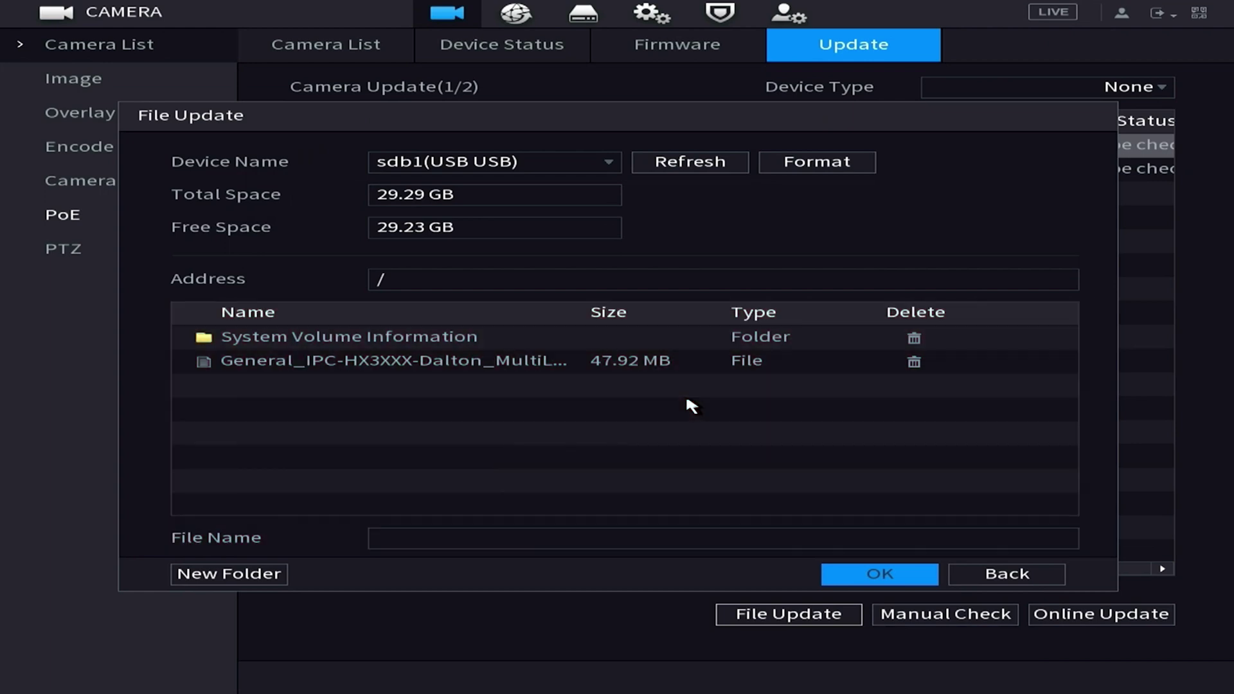
click(443, 363)
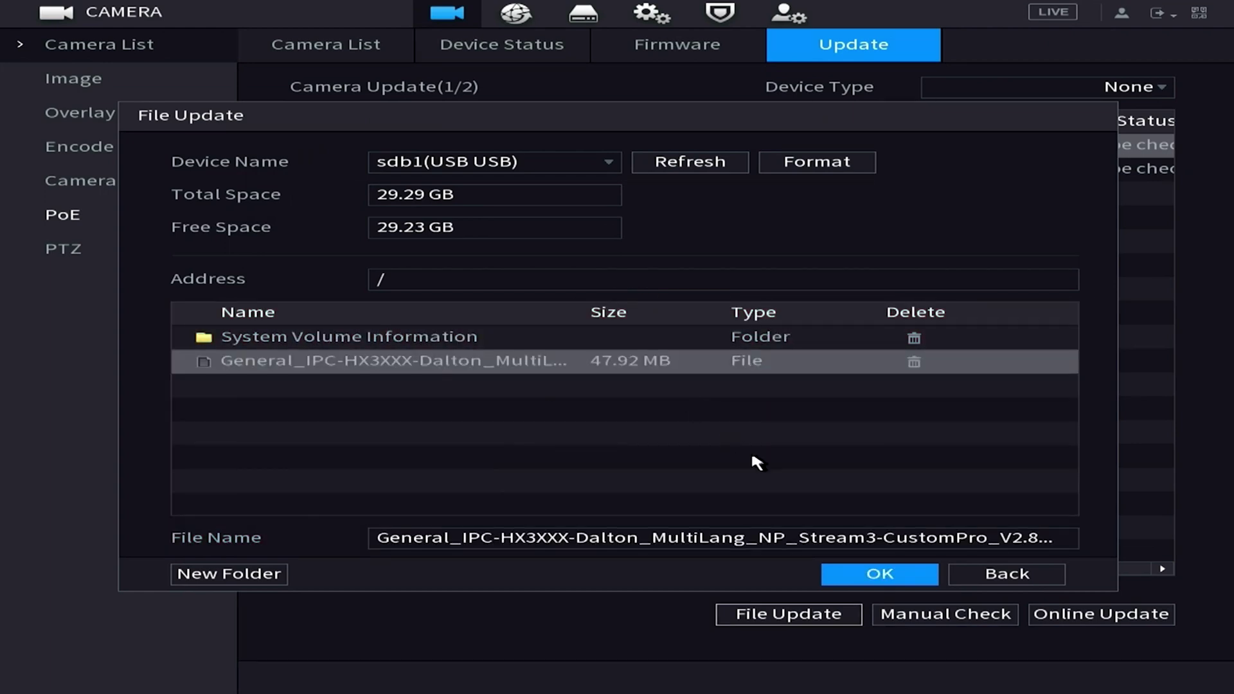
click(845, 579)
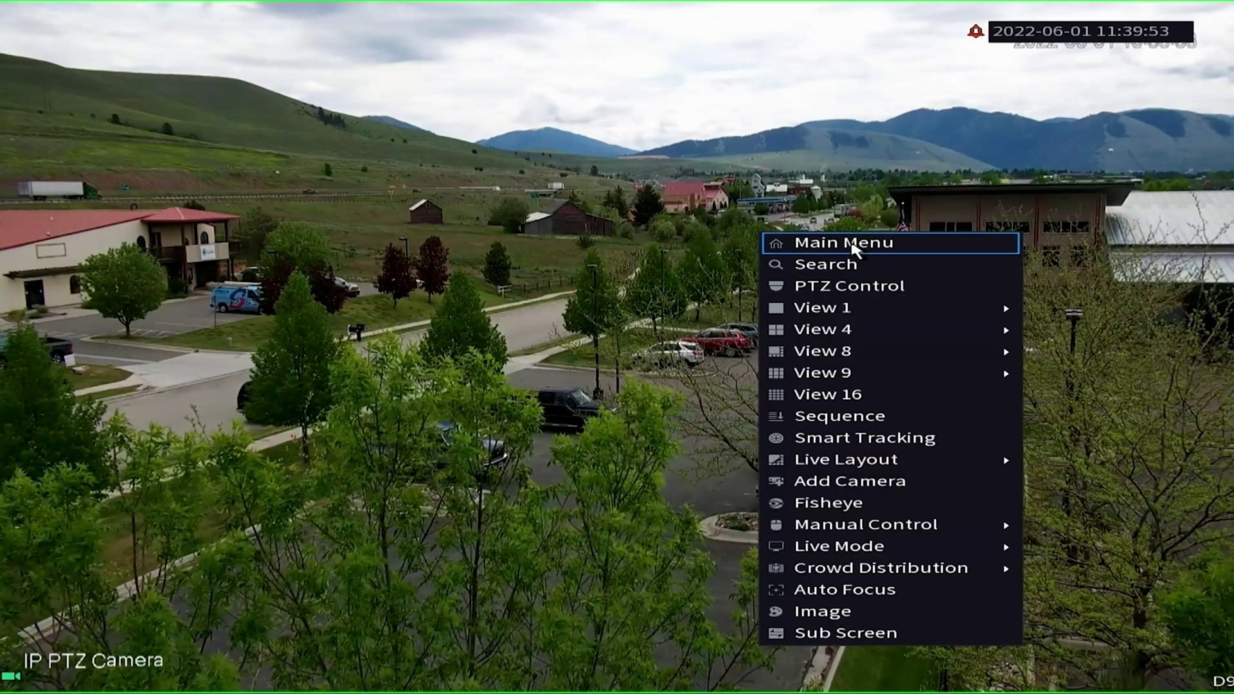
Open the NVR's NETWORK settings from the Main Menu to see its TCP/IP address.
click(855, 247)
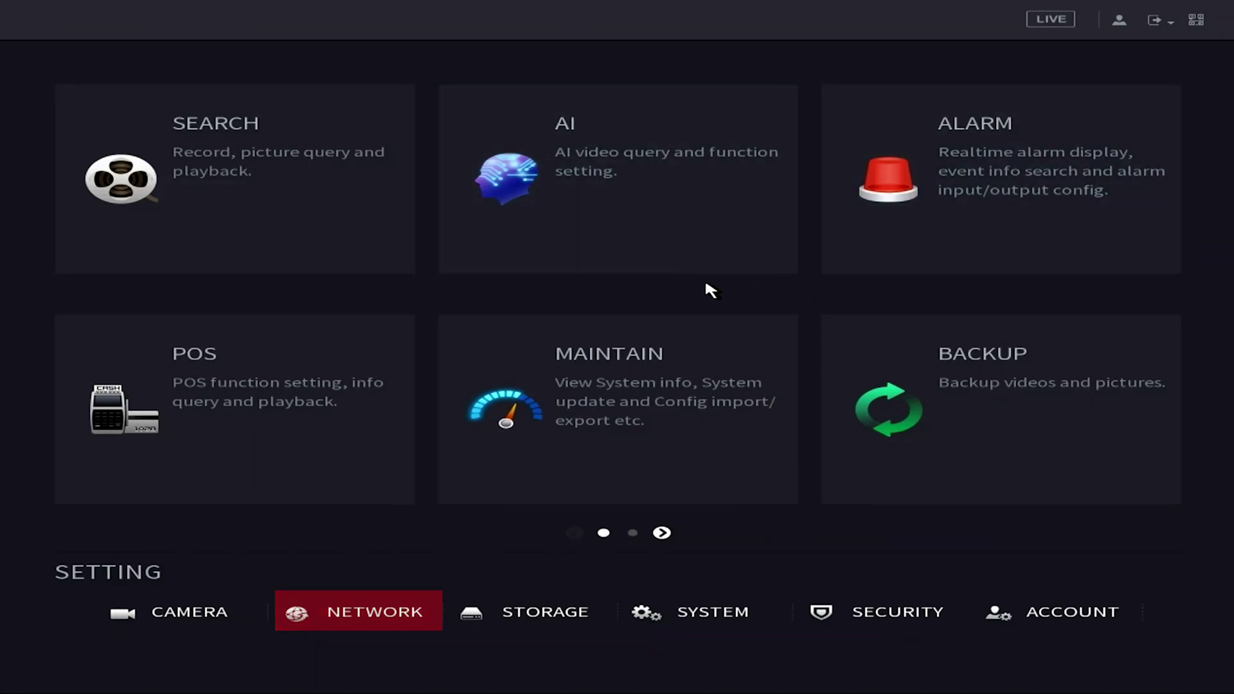
click(373, 611)
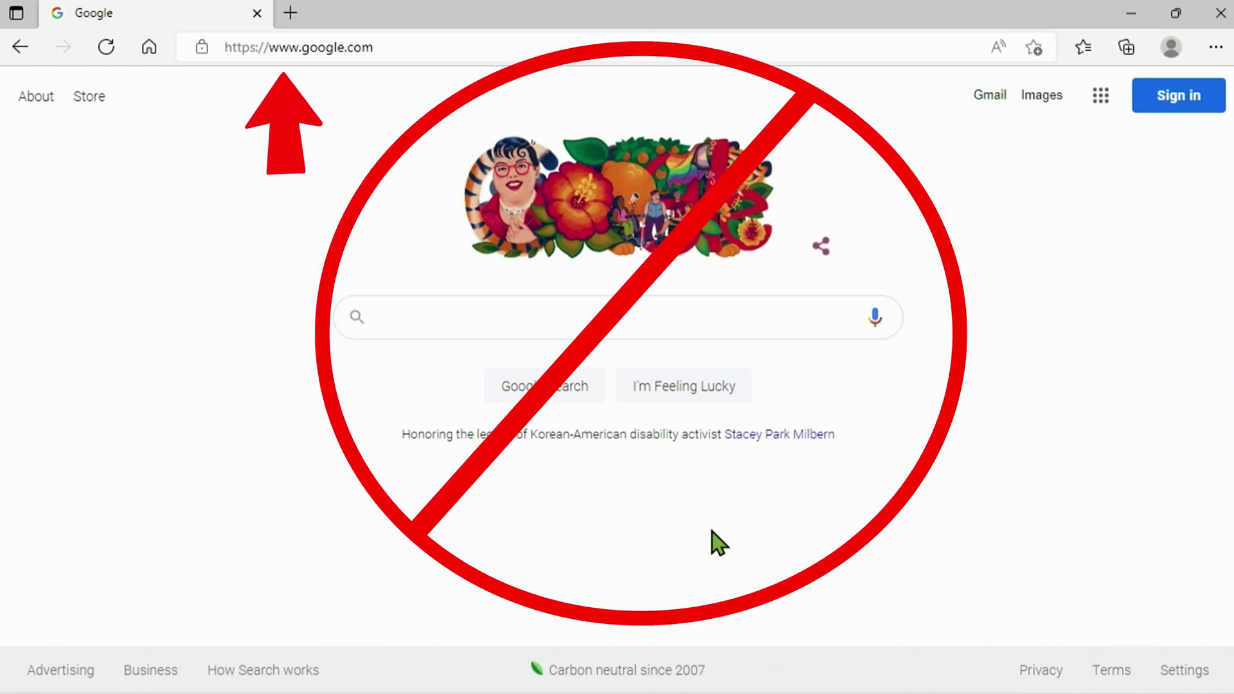
Log into the NVR web service at 192.168.0.235 as admin and open SETTING > CAMERA.
click(382, 49)
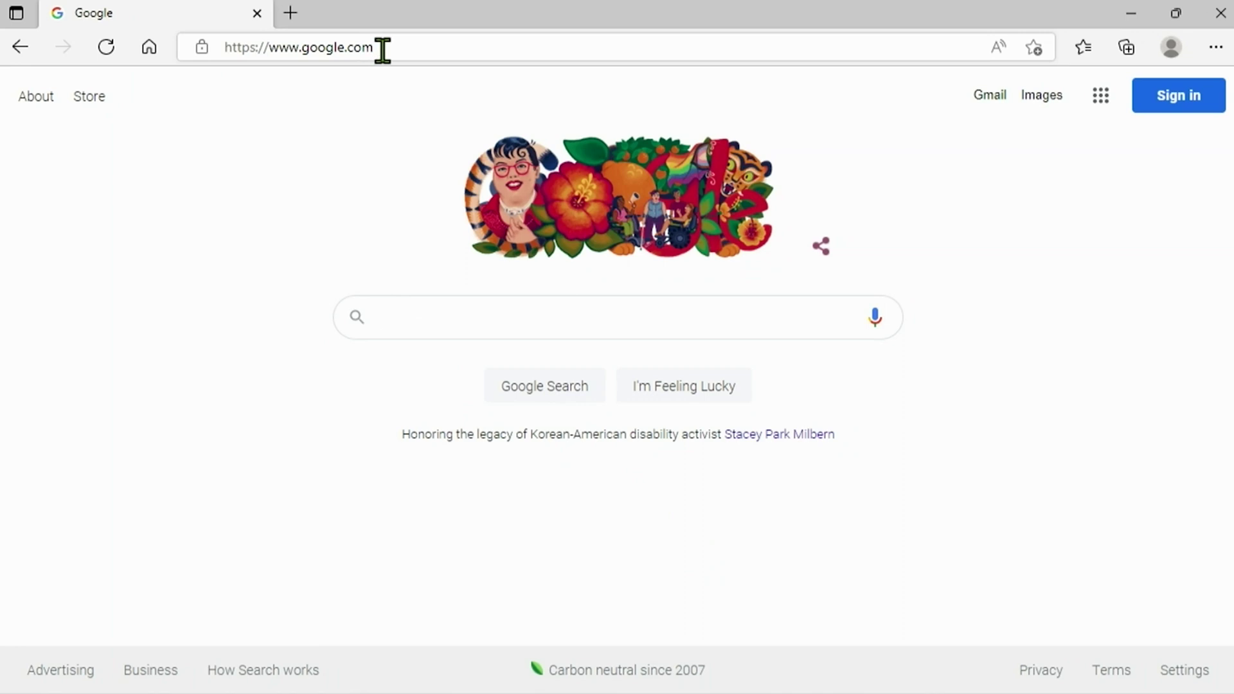
key(BackSpace)
text(192.168.0.235)
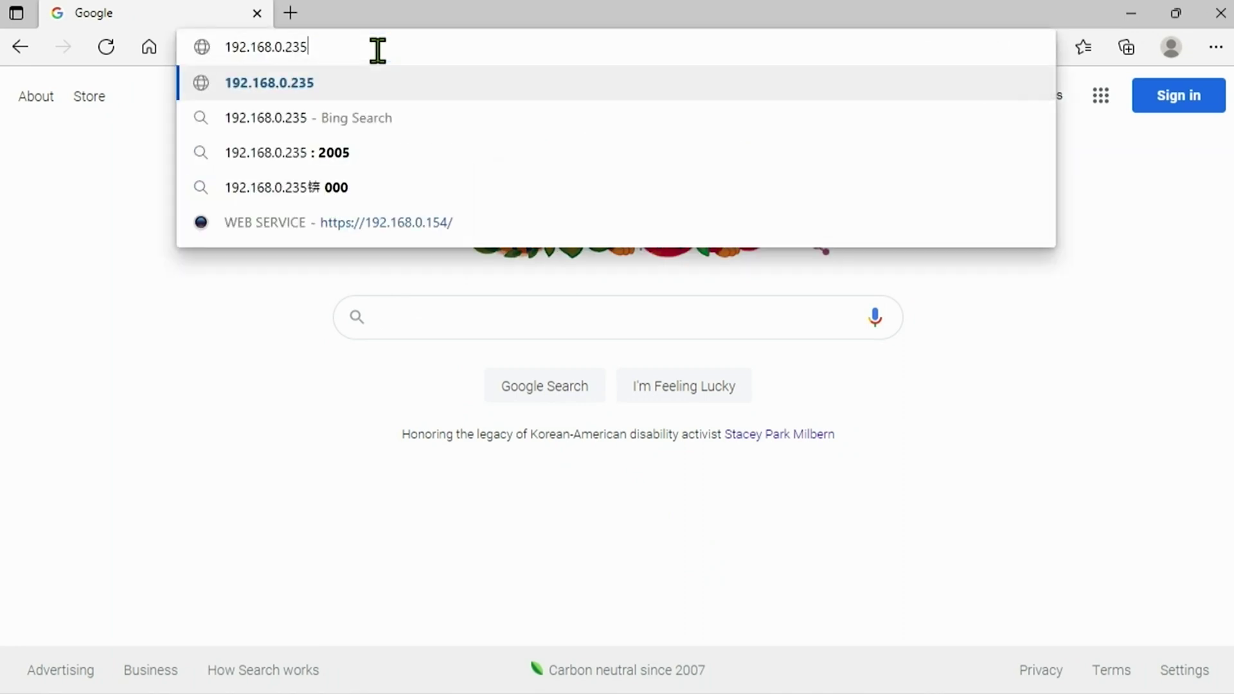
key(Return)
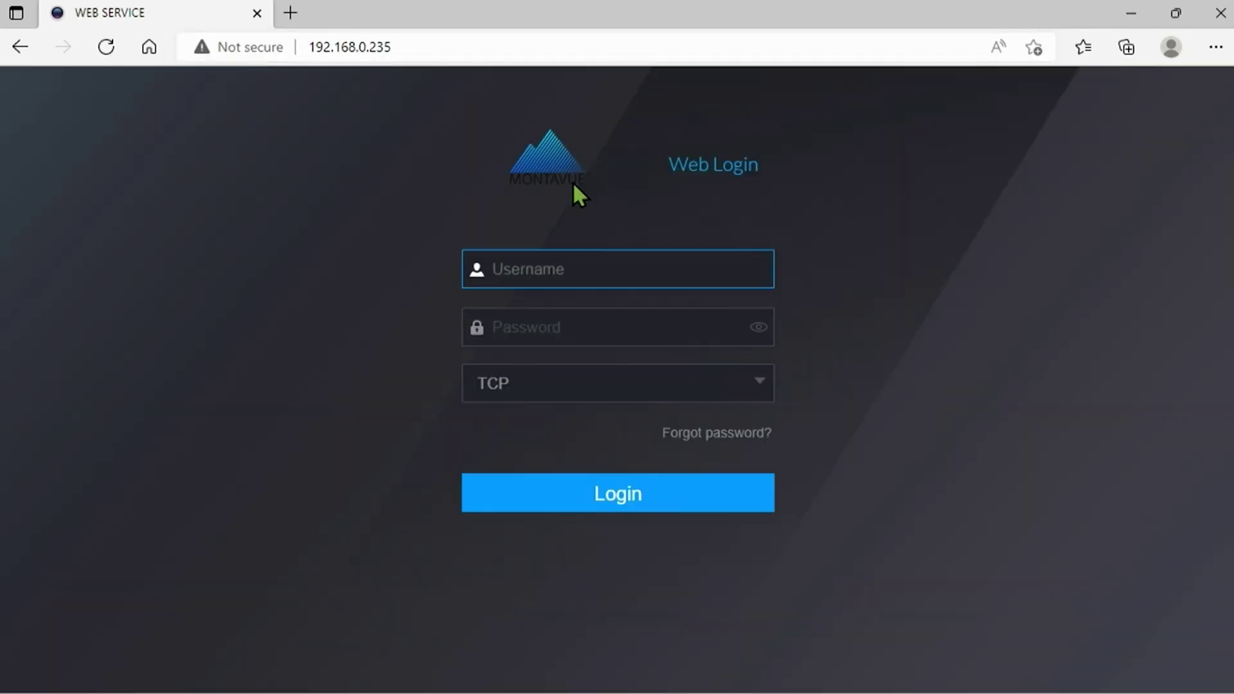
text(admin)
key(Tab)
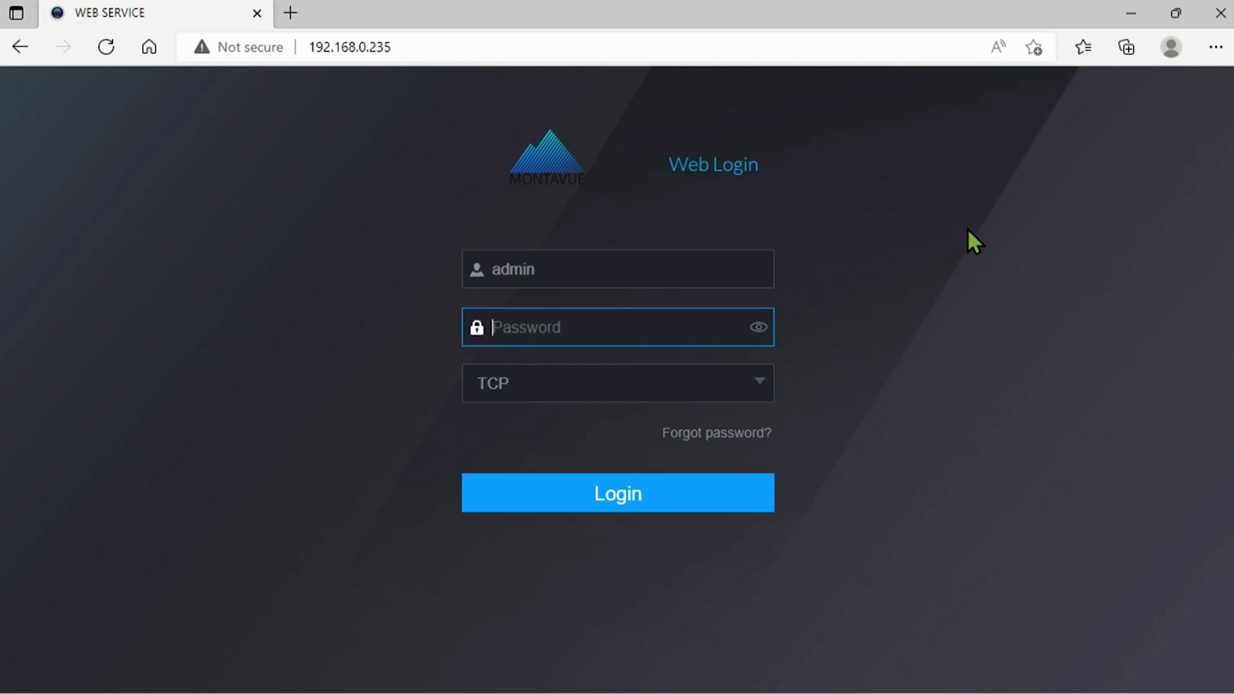
text(admin123)
click(611, 493)
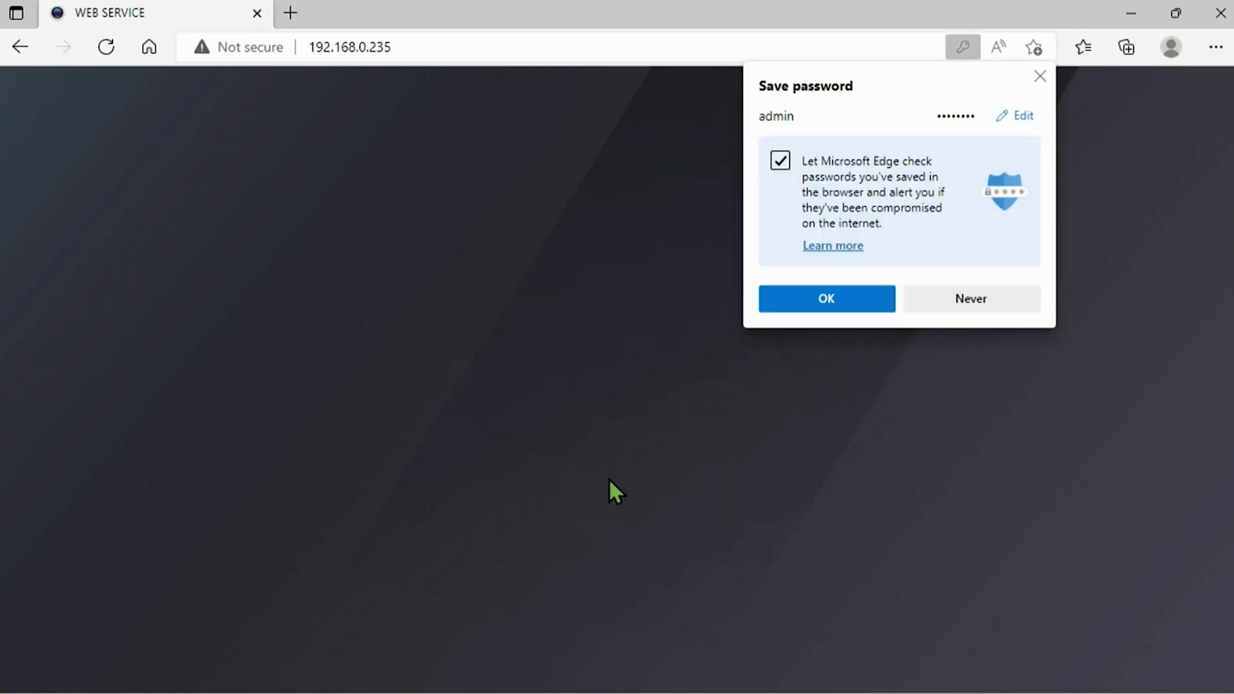
click(969, 306)
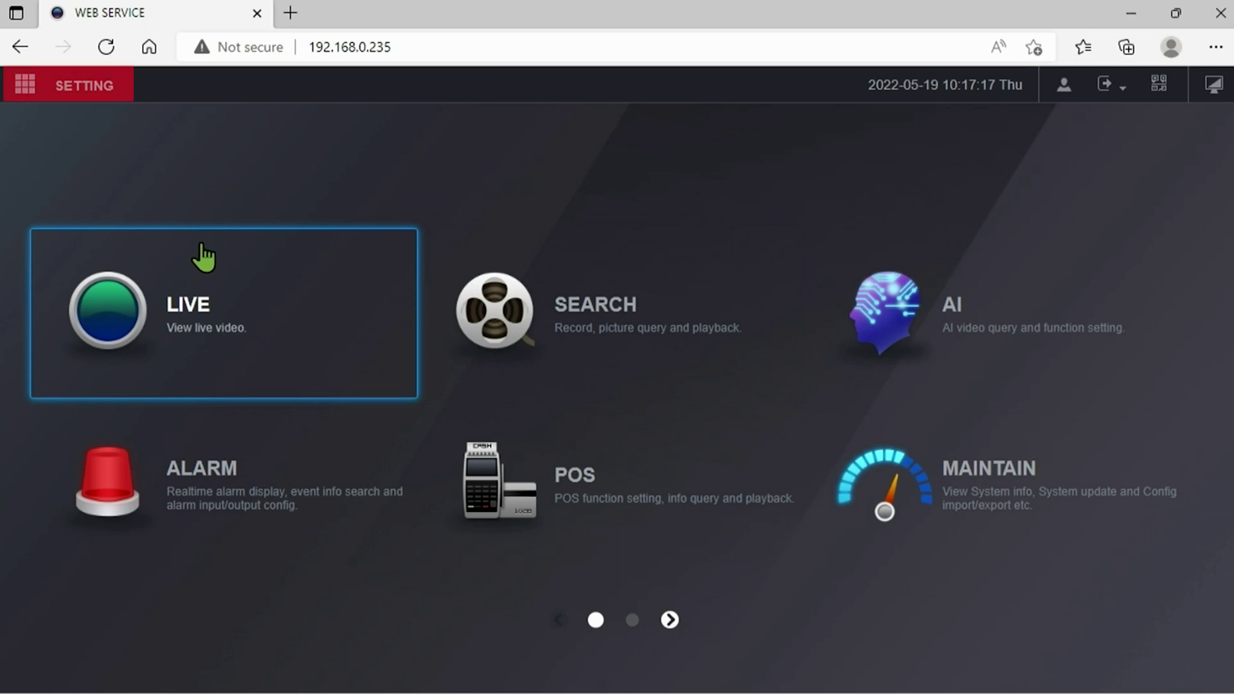
click(80, 97)
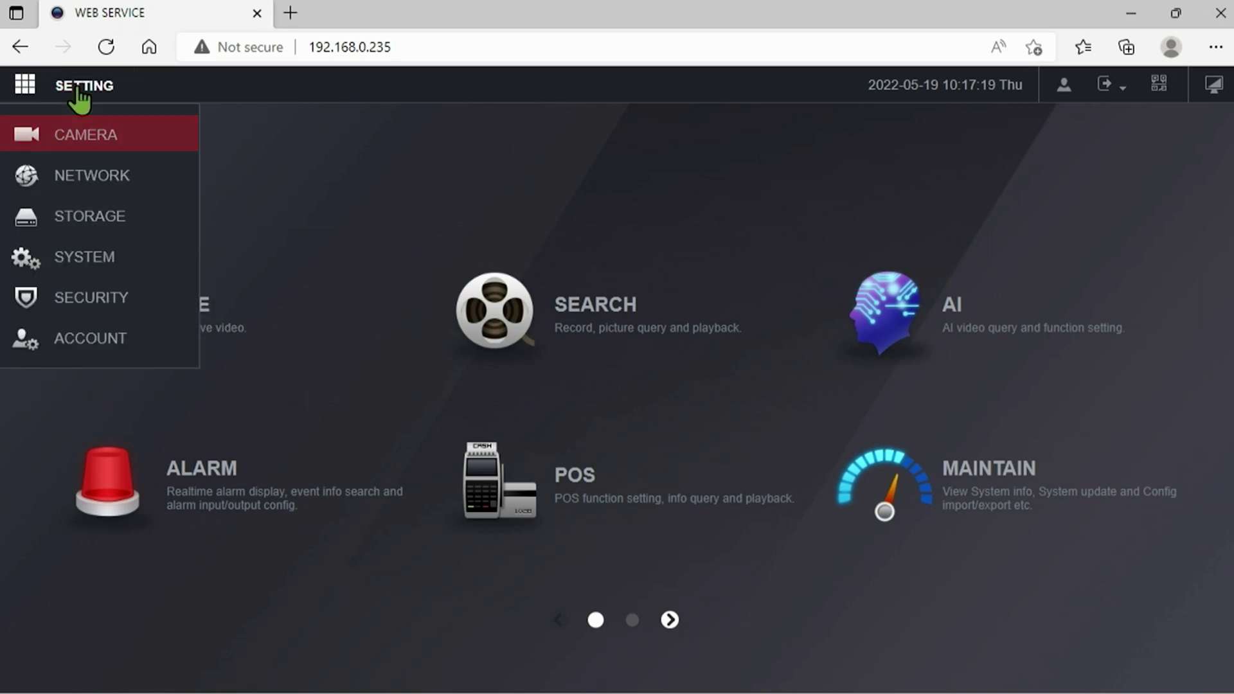
click(83, 137)
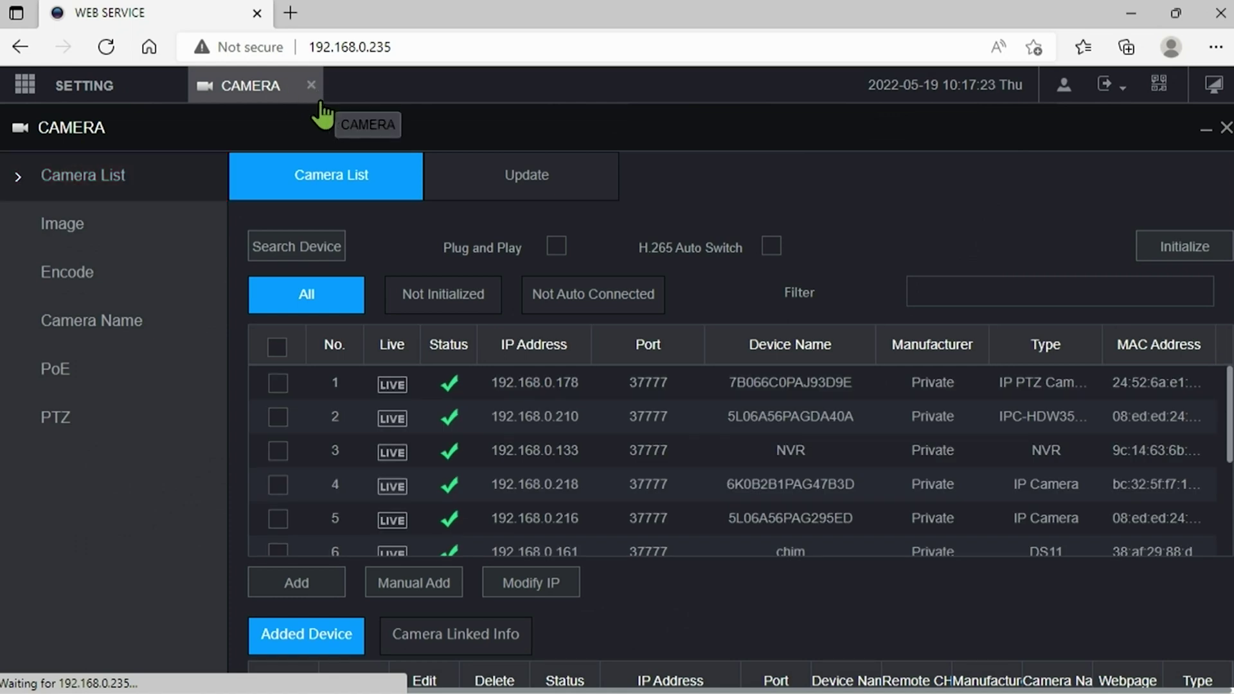
On the Update tab, tick channel 2 and load the downloaded General_IPC-HX3XXX-Dalton firmware file.
click(549, 185)
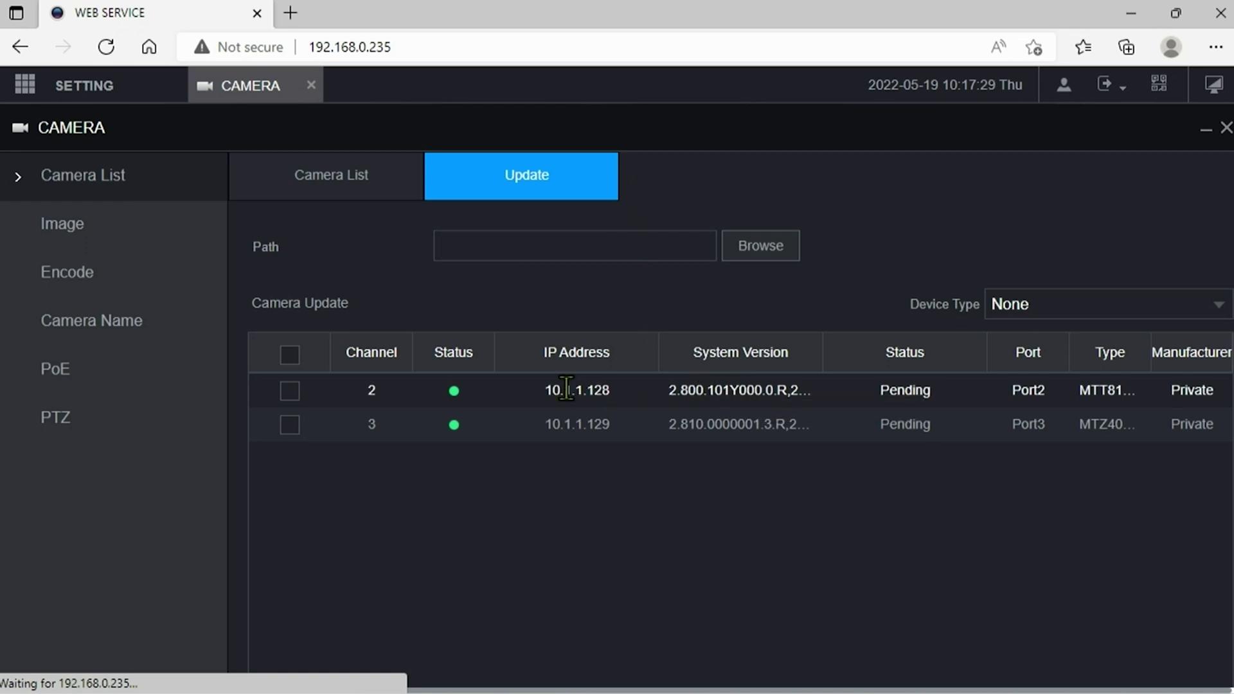
click(291, 391)
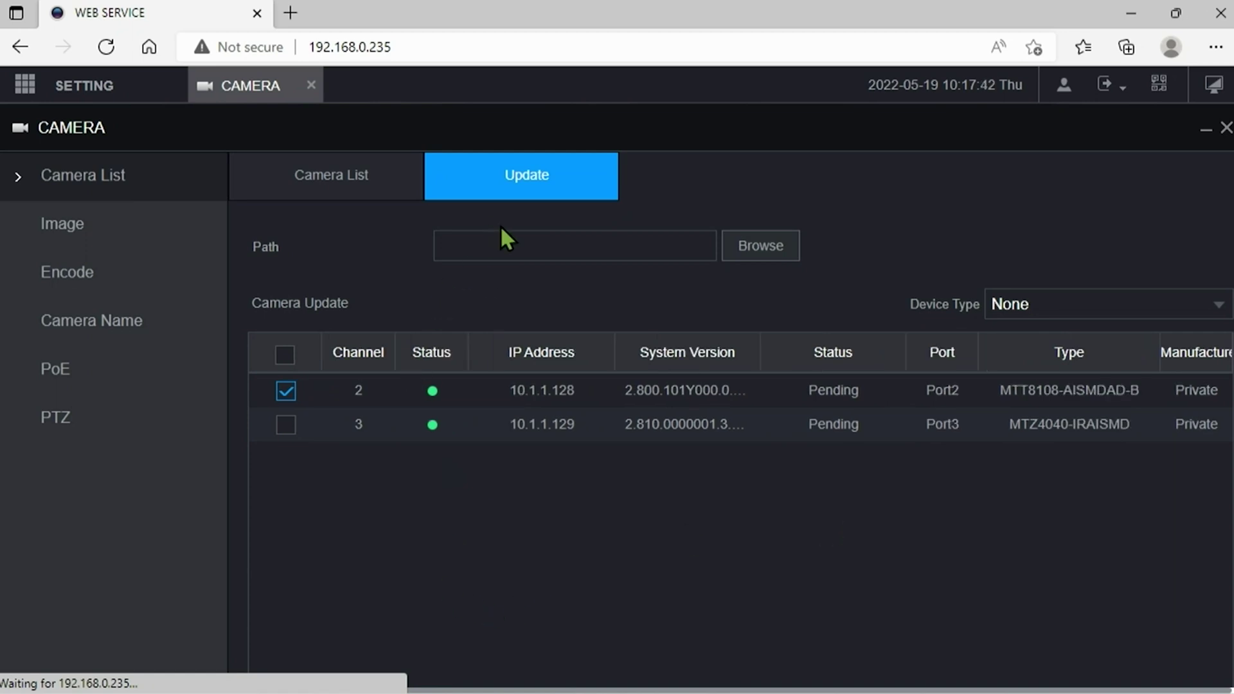
click(502, 240)
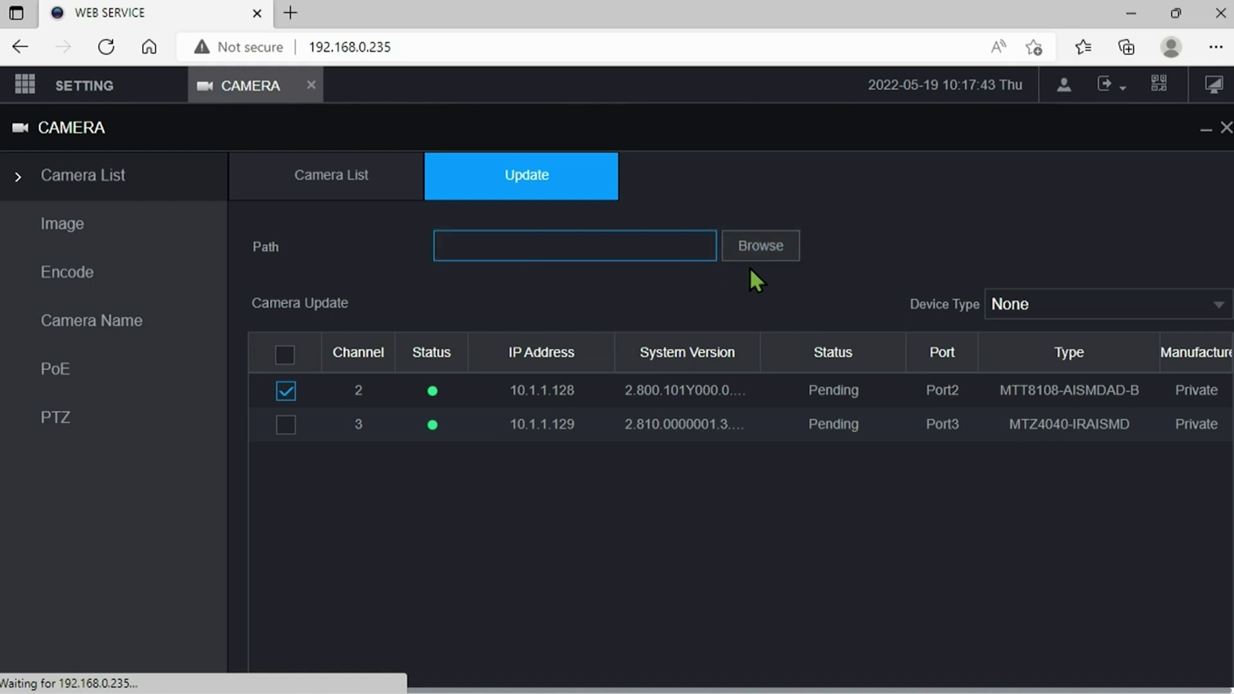
click(764, 248)
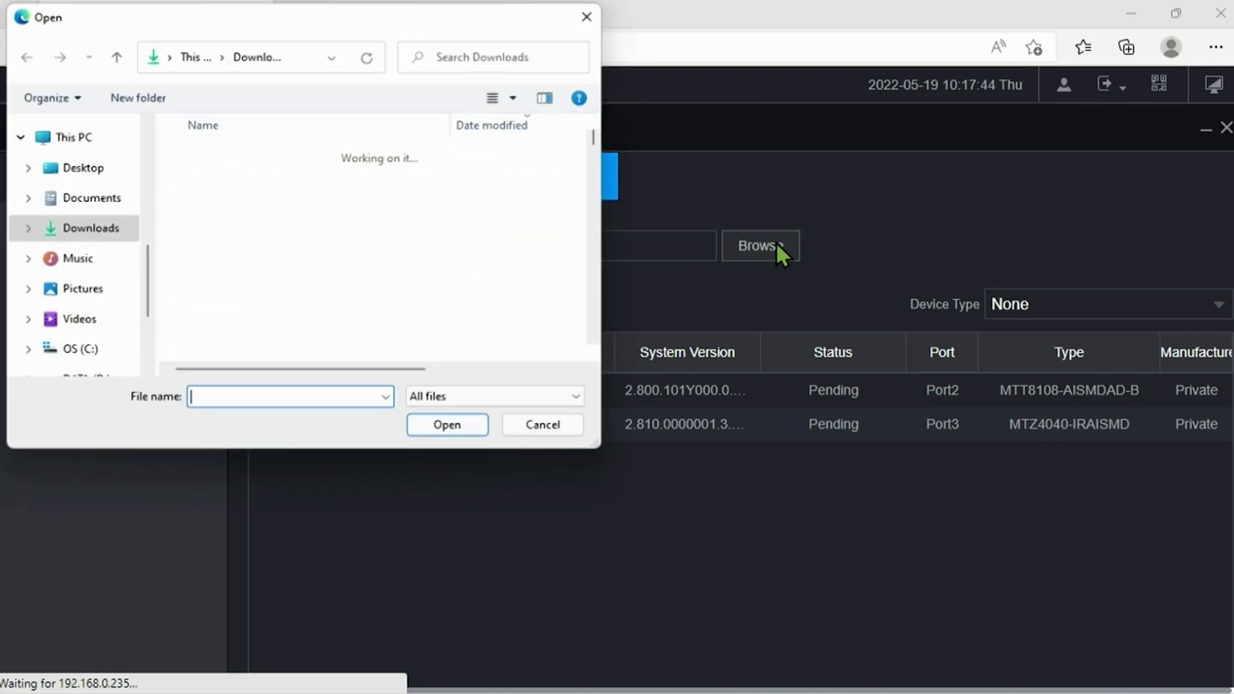
click(360, 182)
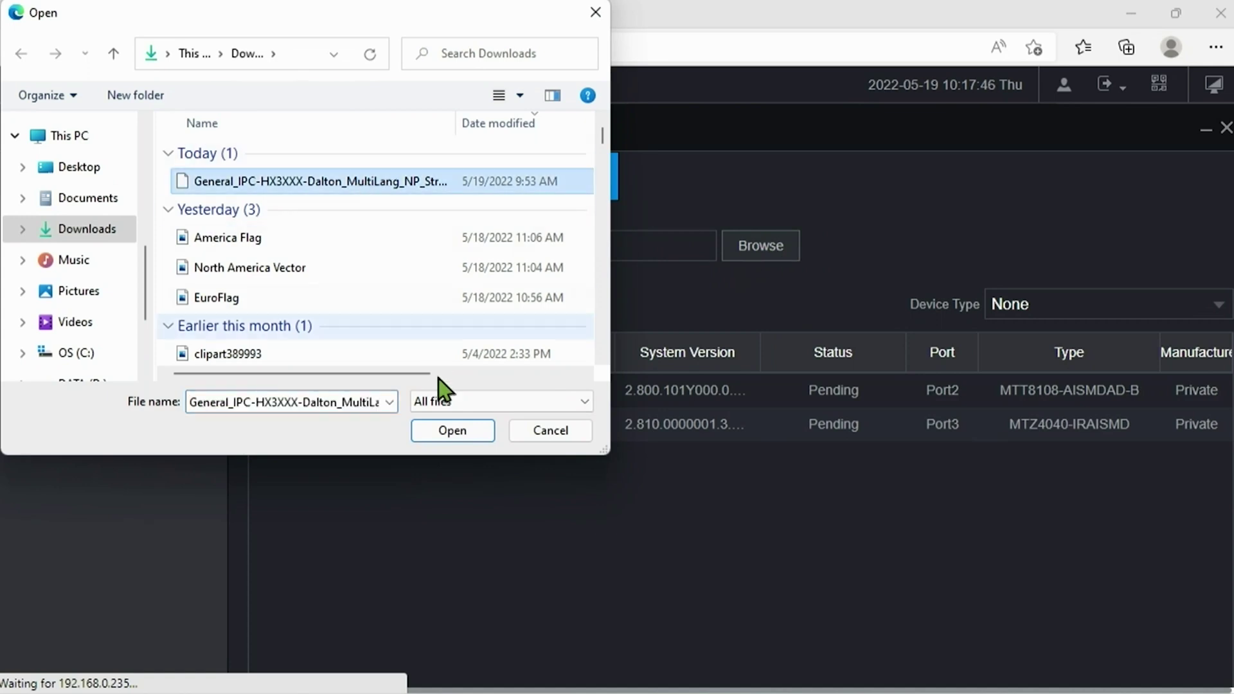
click(447, 428)
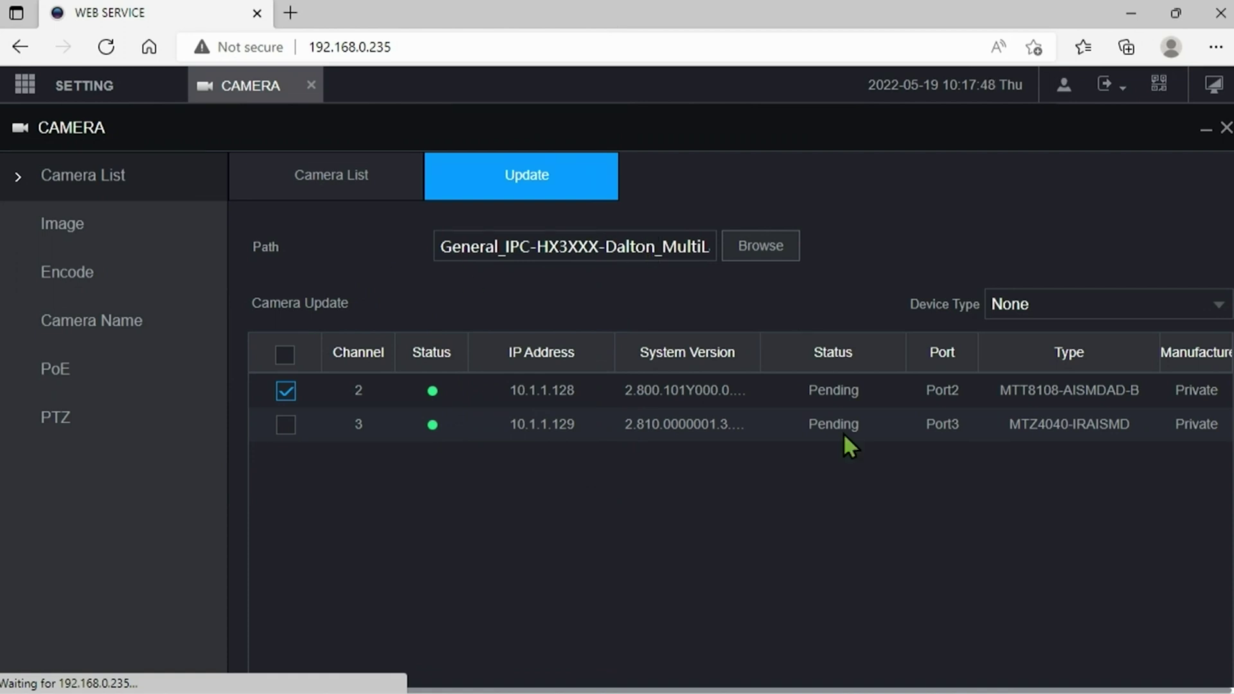
scroll(1180, 398, down, 3)
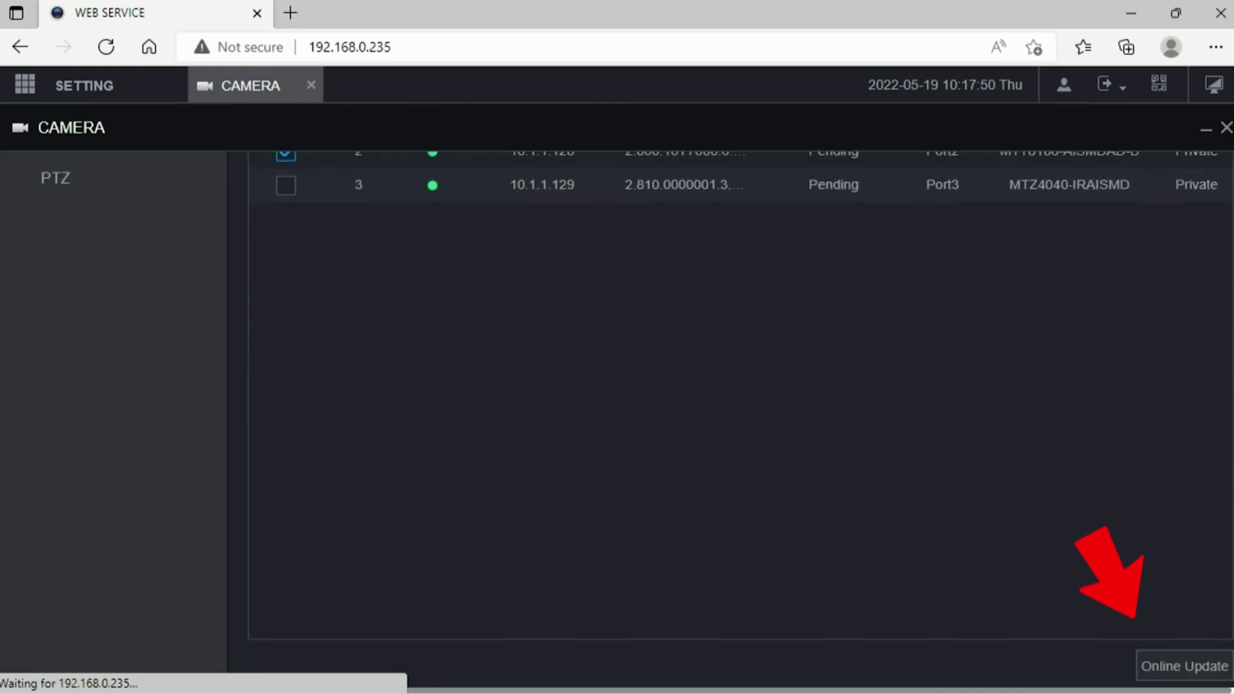
Start the Online Update for channel 2, accepting the recording-in-progress warning.
click(1180, 668)
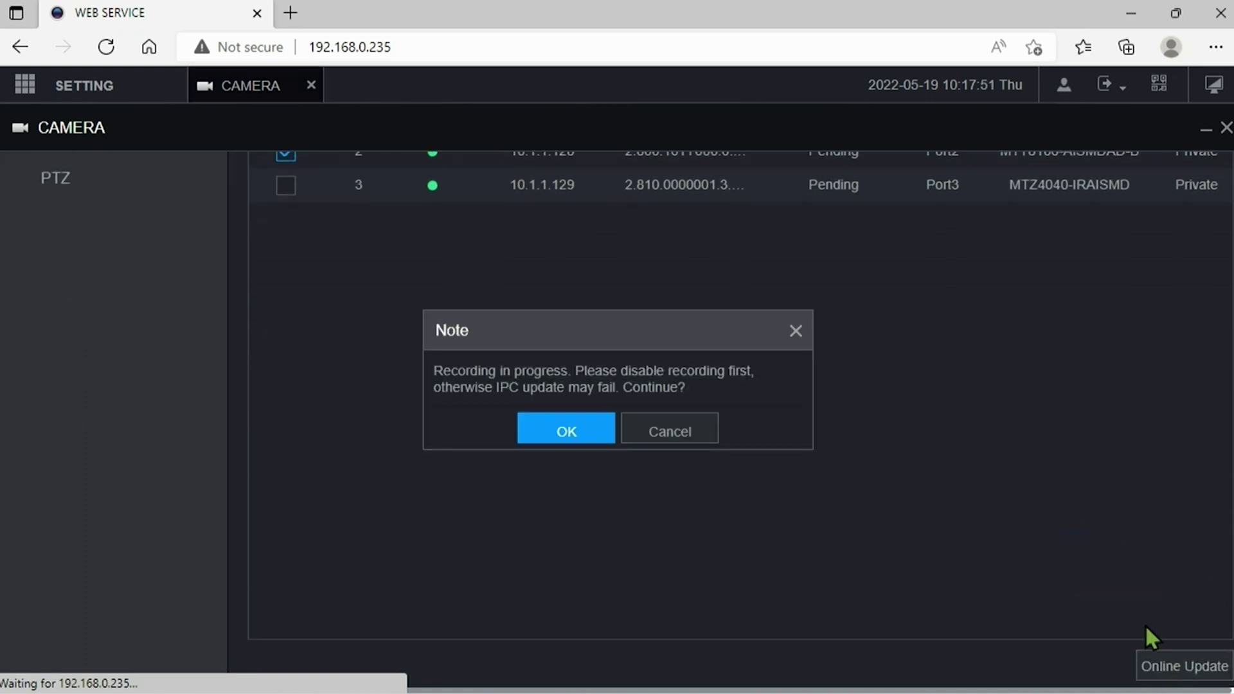
click(544, 429)
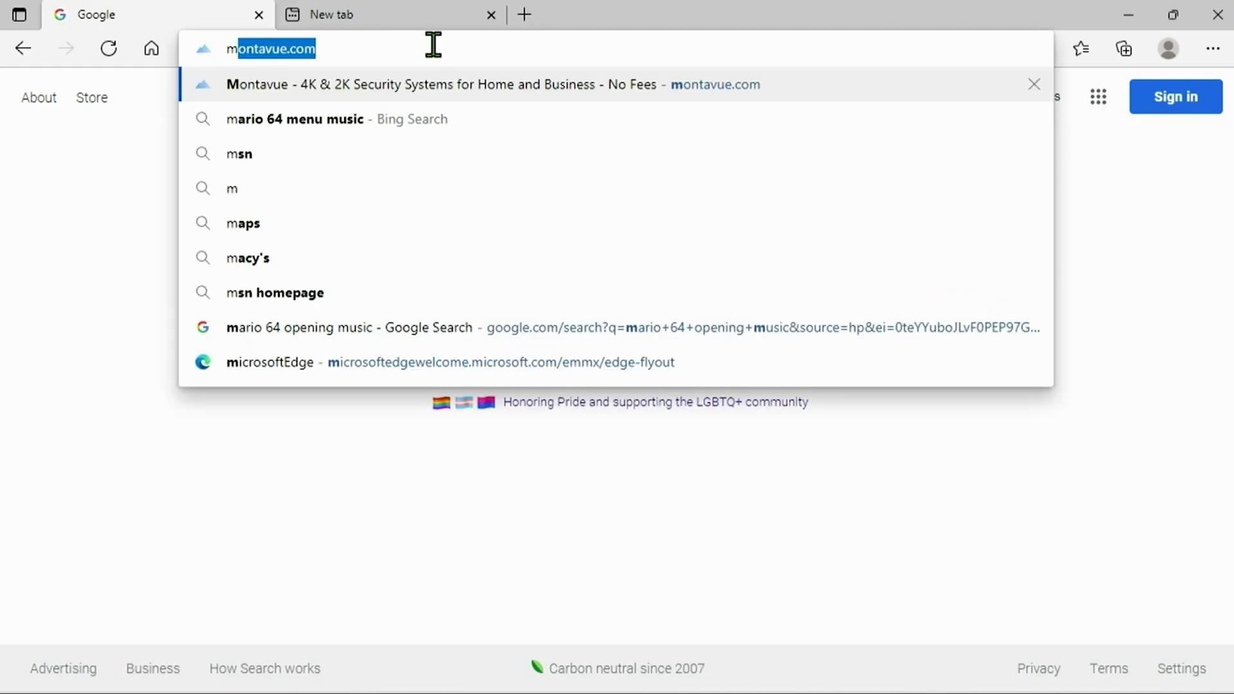
Download the IP Config Tool from the Montavue Help Center's Software Downloads.
click(1035, 120)
click(1034, 328)
click(311, 85)
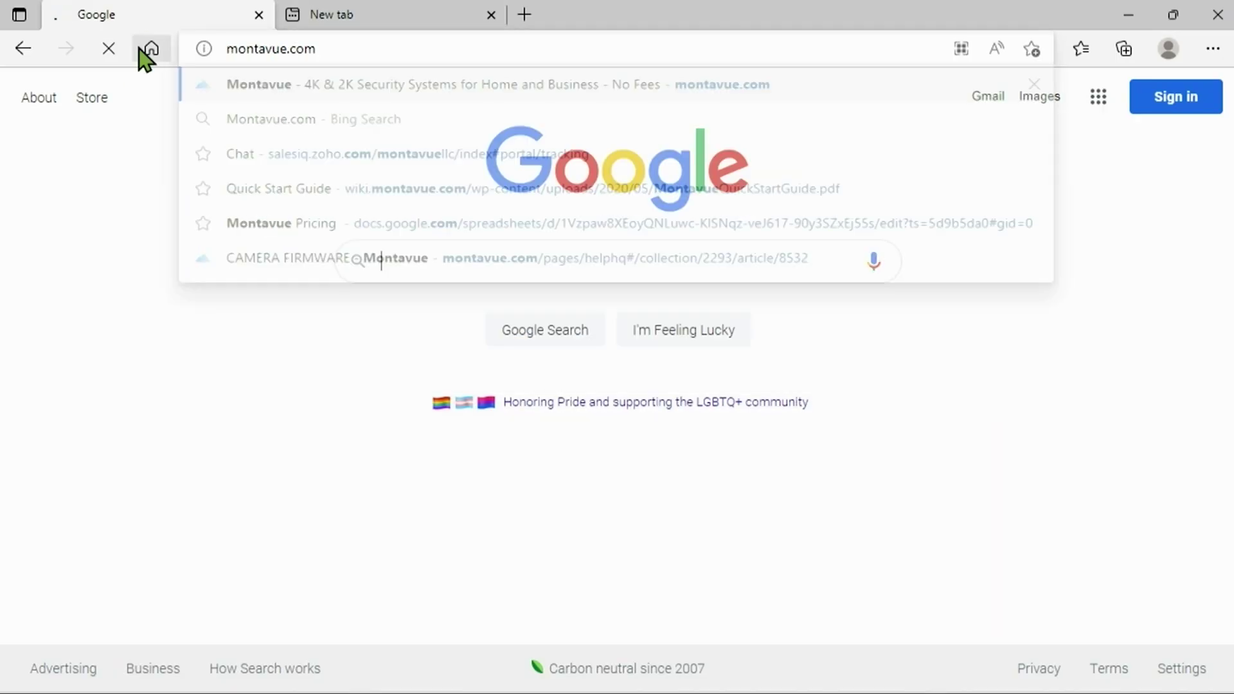
click(493, 231)
scroll(331, 450, down, 5)
click(330, 473)
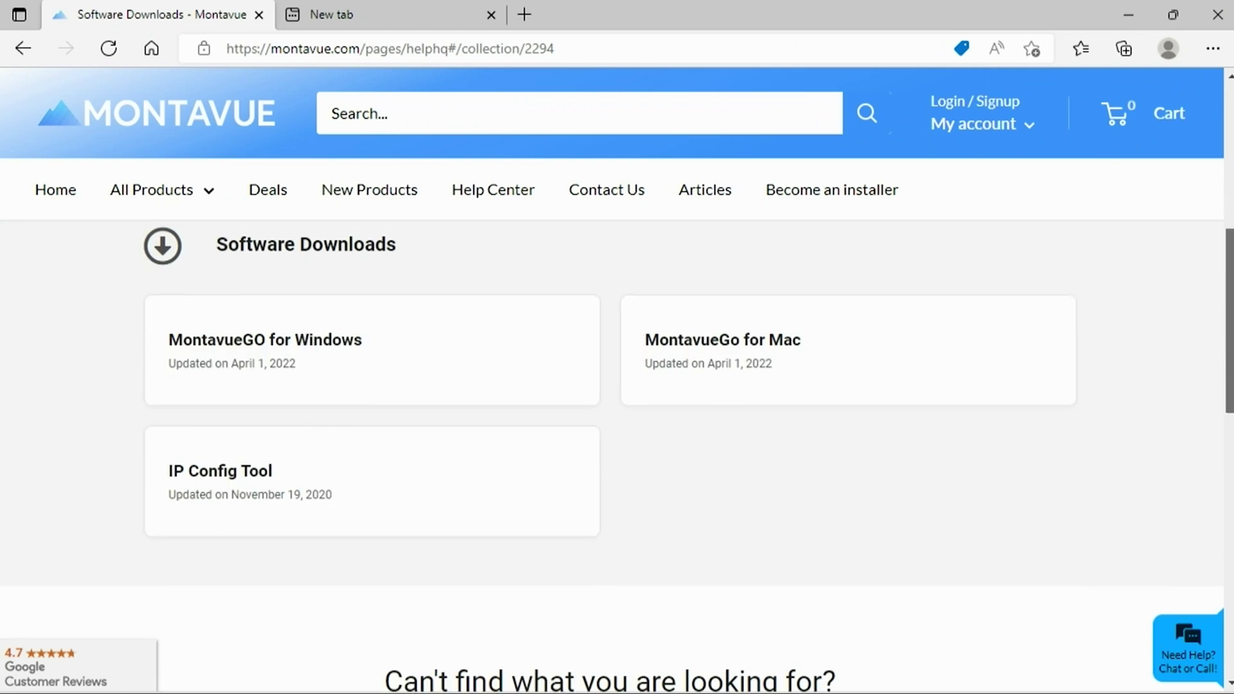
click(220, 468)
scroll(394, 410, down, 4)
click(389, 399)
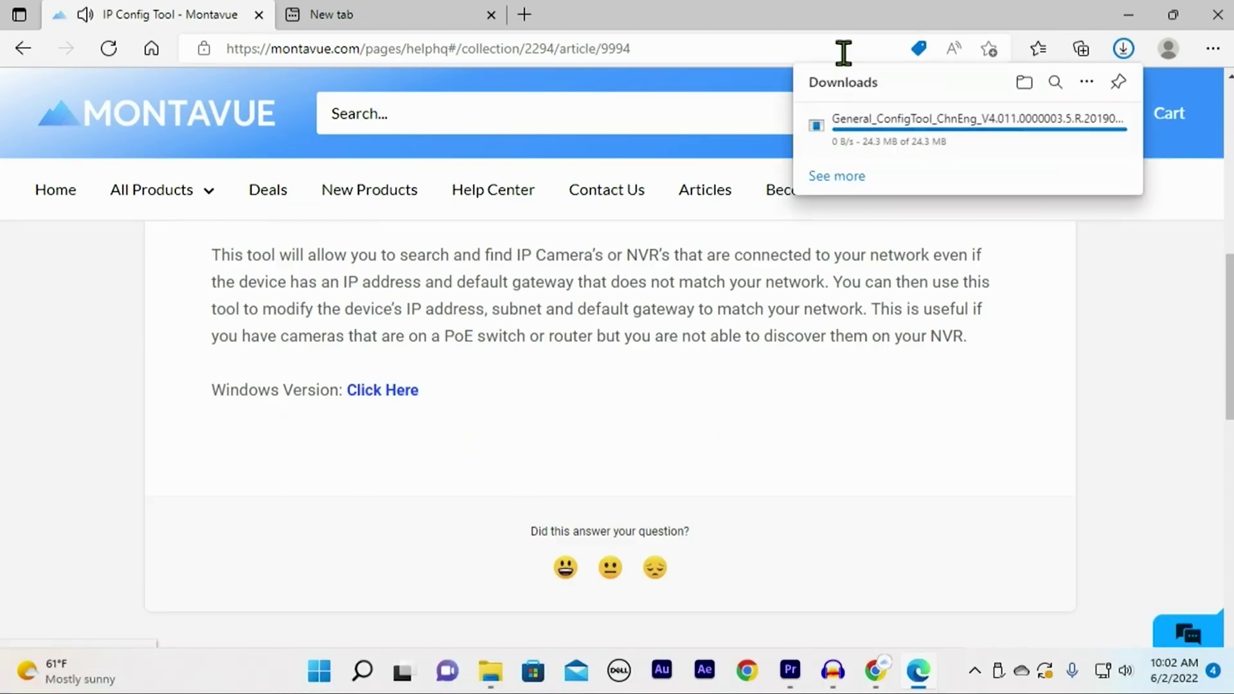
Install and run the Config Tool, allow network access, and view the Main NVR's details.
click(851, 134)
click(547, 508)
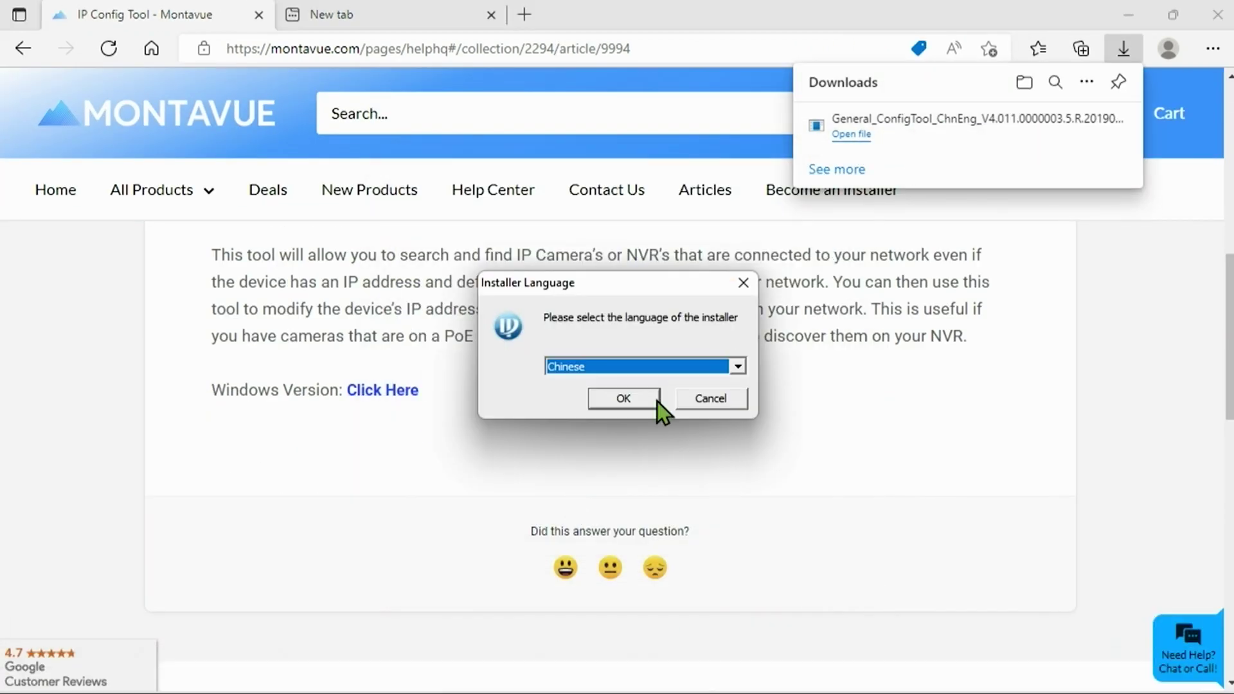
click(657, 401)
click(730, 515)
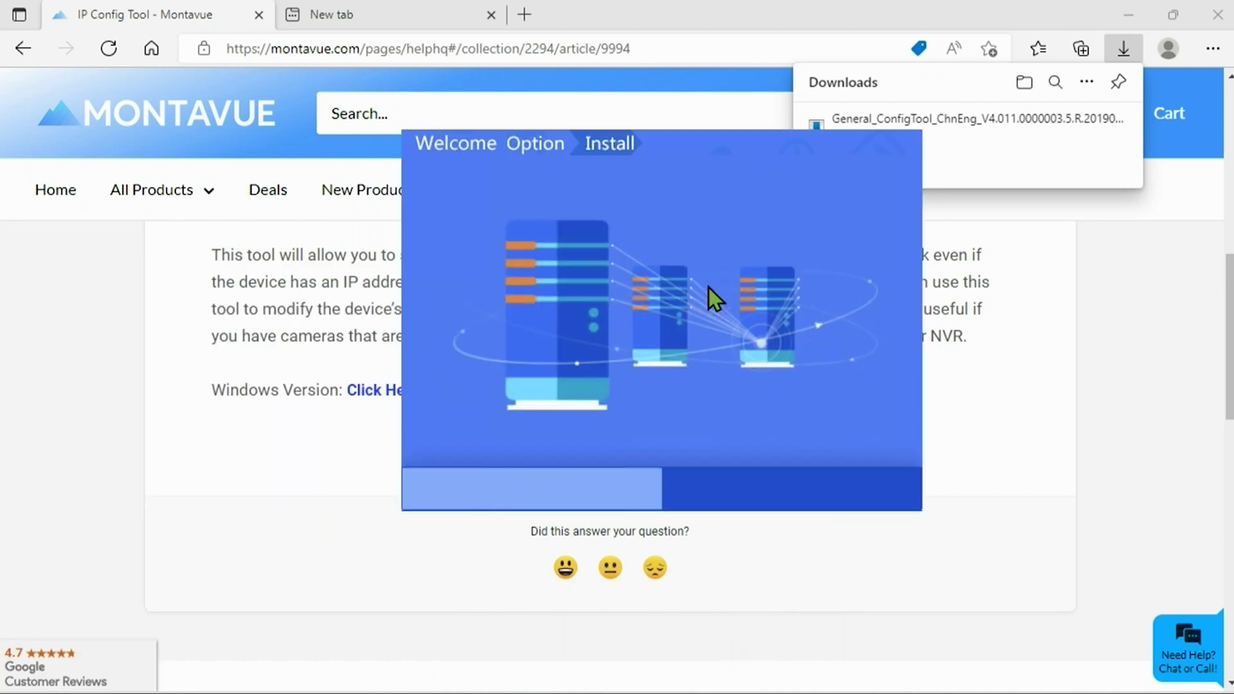
click(726, 507)
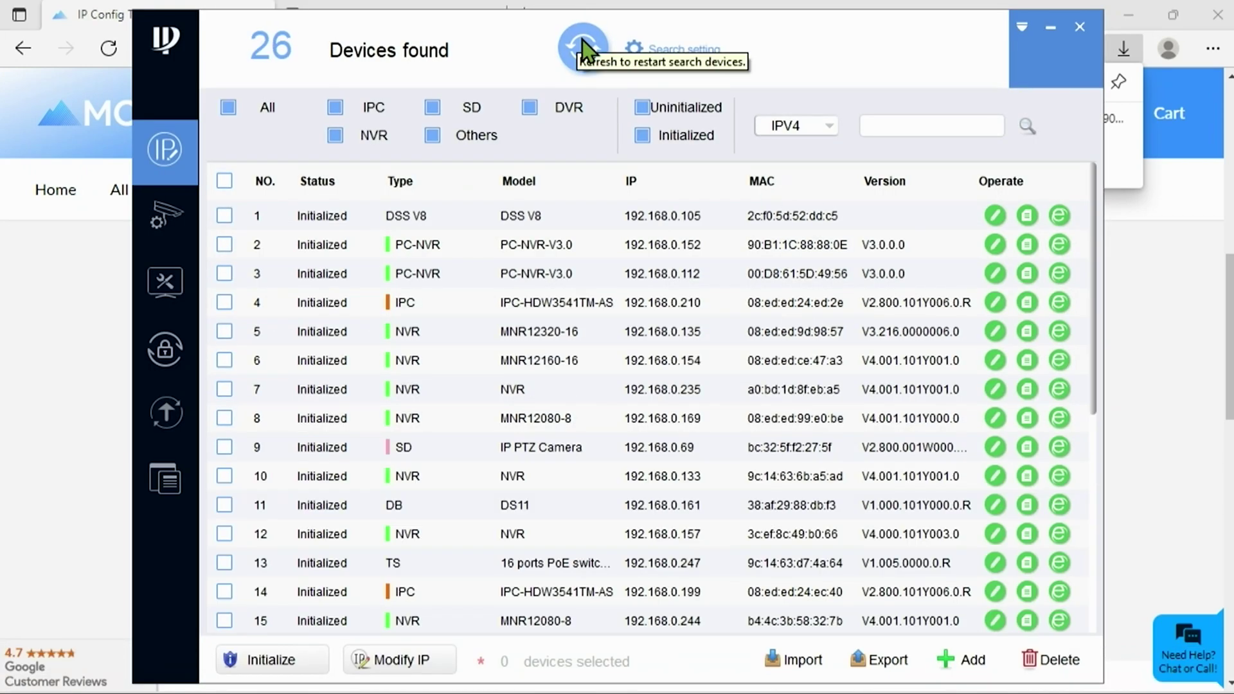
drag(1096, 221, 1110, 270)
scroll(576, 474, down, 5)
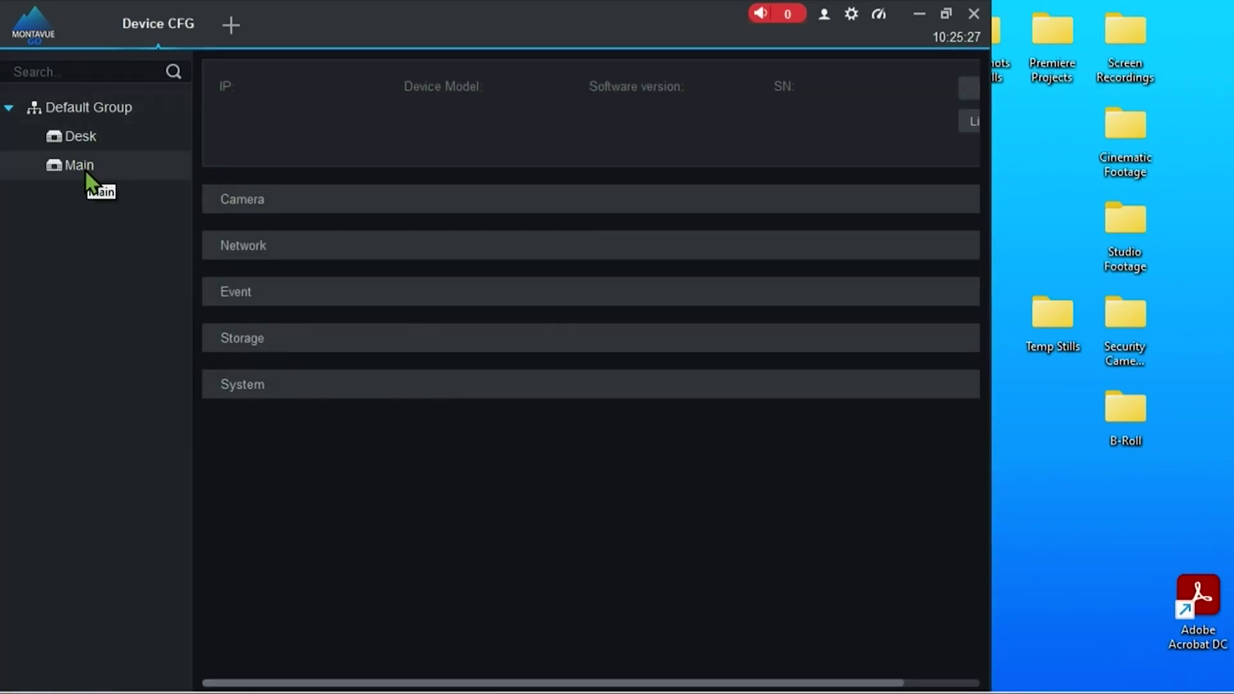
click(84, 168)
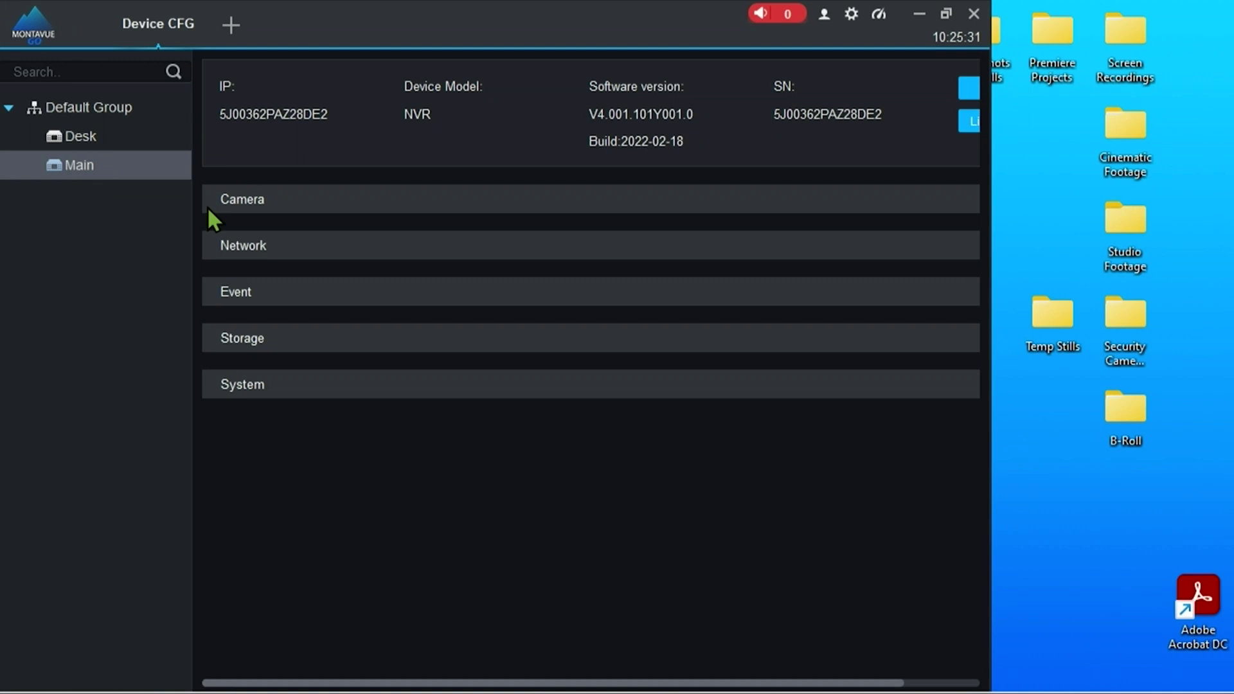
Show Main's remote devices, listing cameras D2 (10.1.1.128) and D3 (10.1.1.129).
click(260, 197)
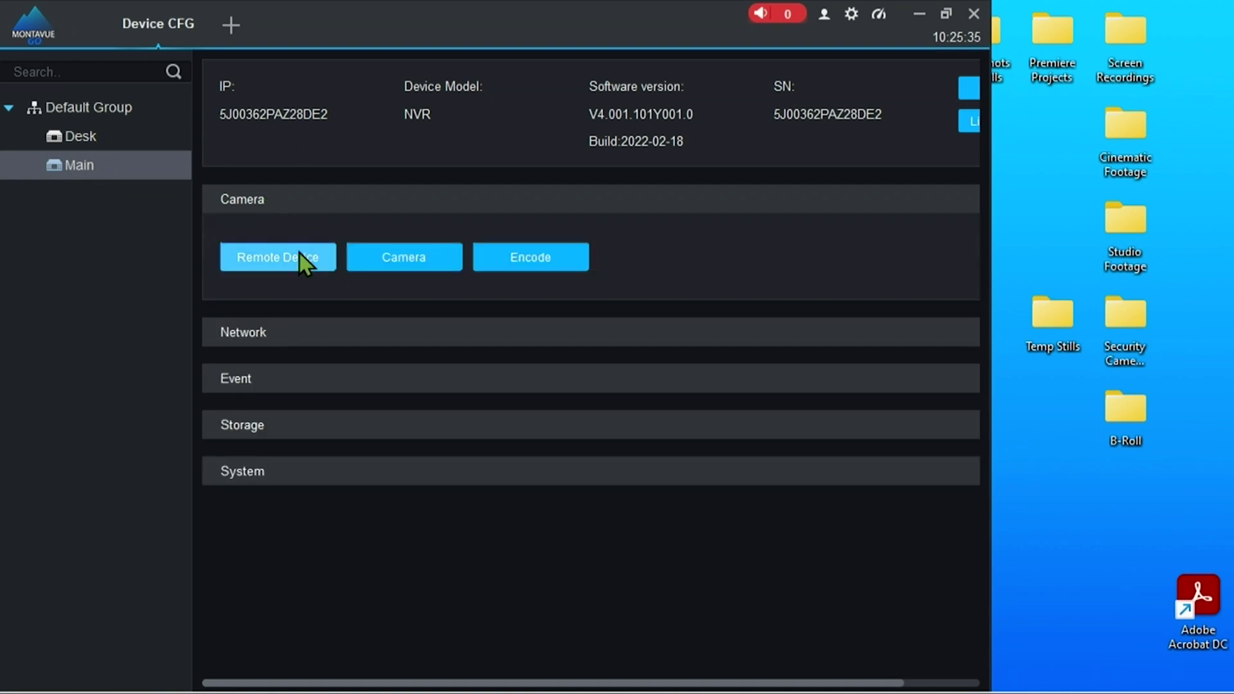
click(261, 264)
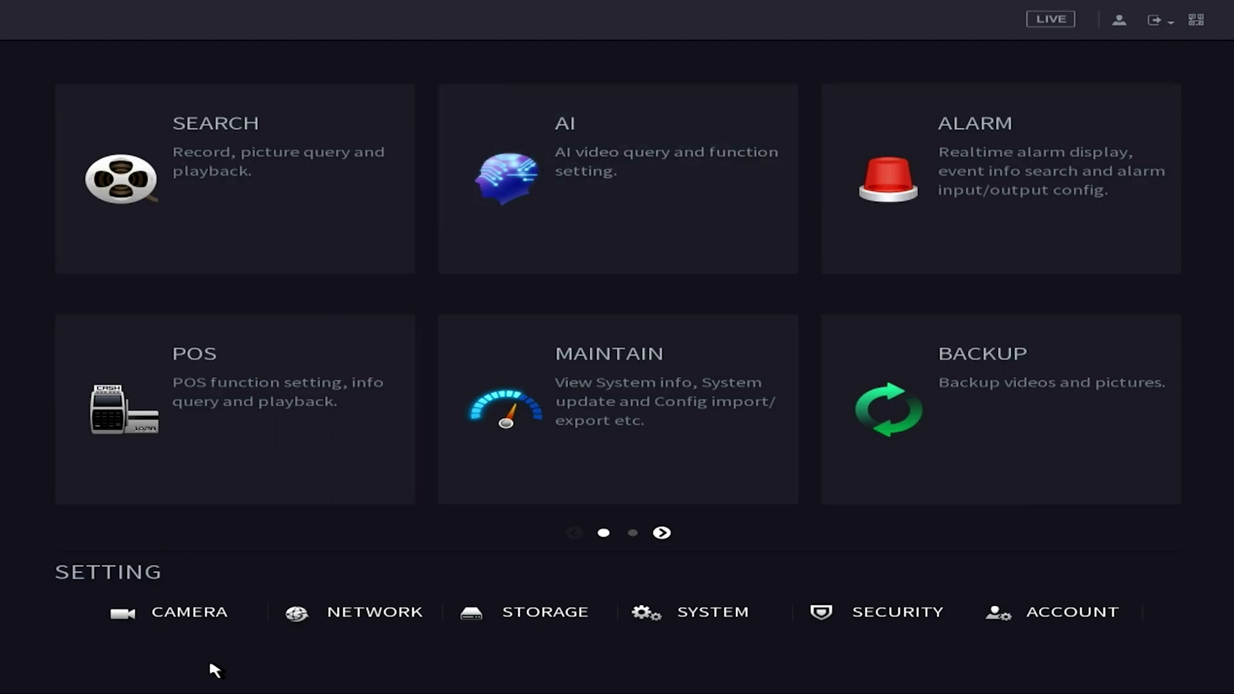
click(216, 615)
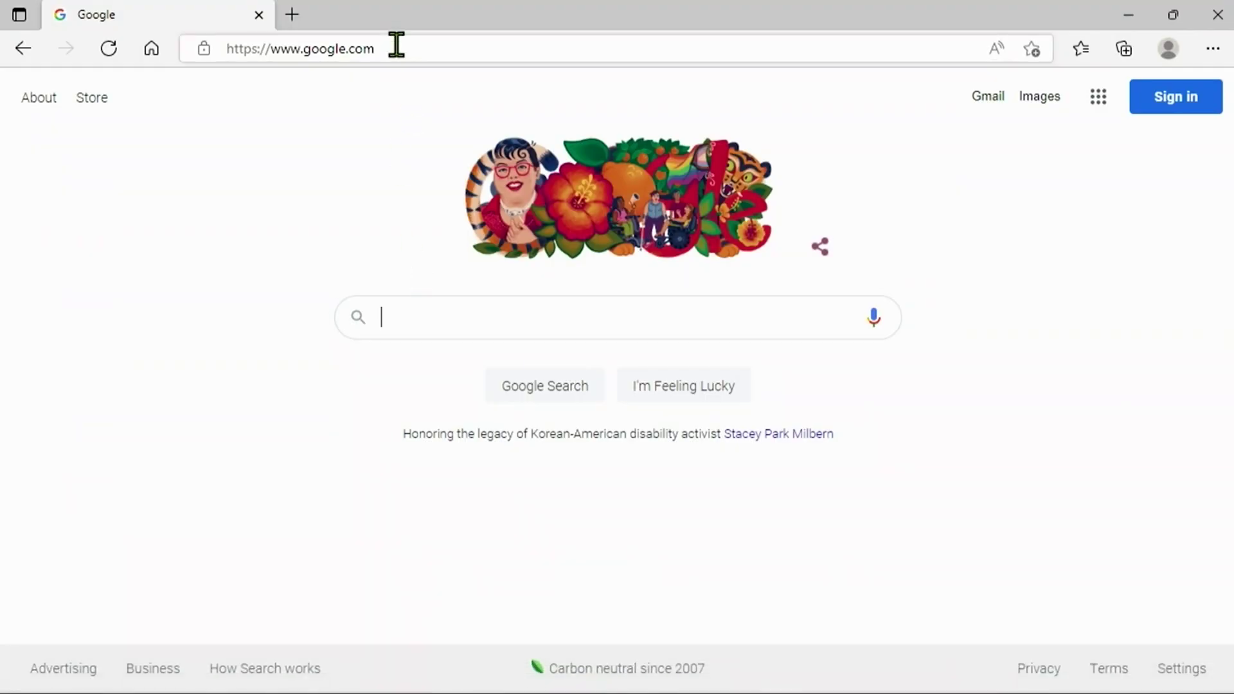
Go to the IP camera's web address 192.168.0.218 in Edge.
click(397, 48)
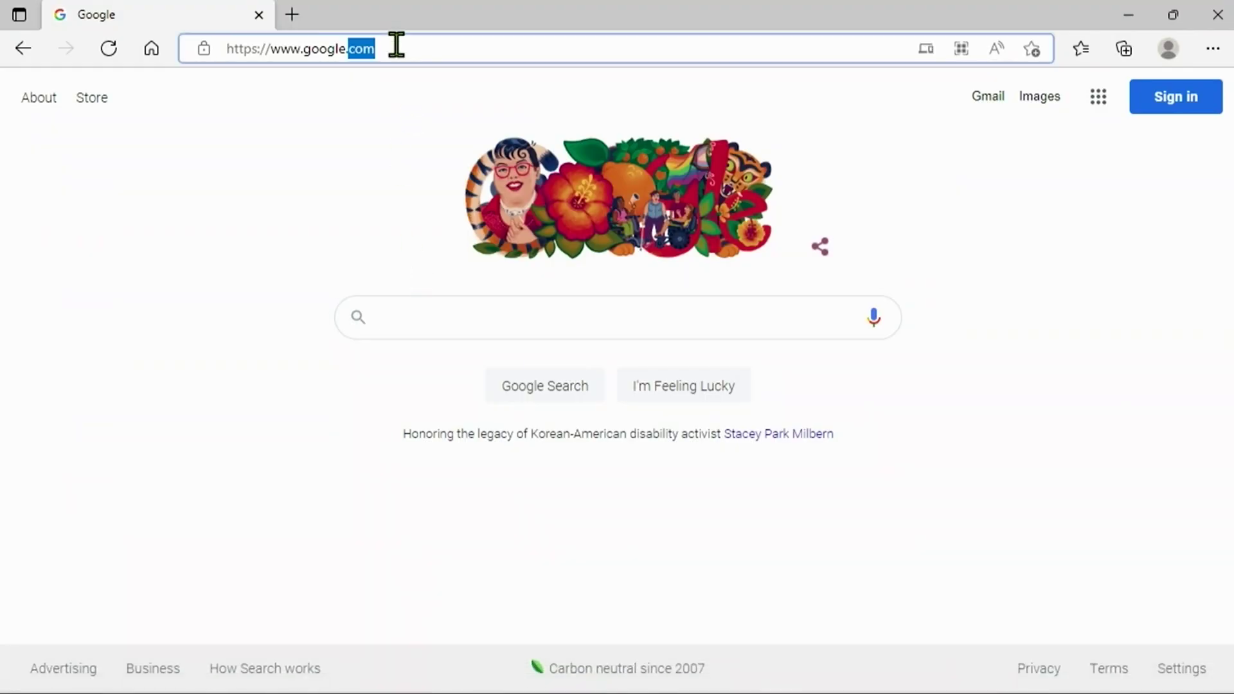
text(192.)
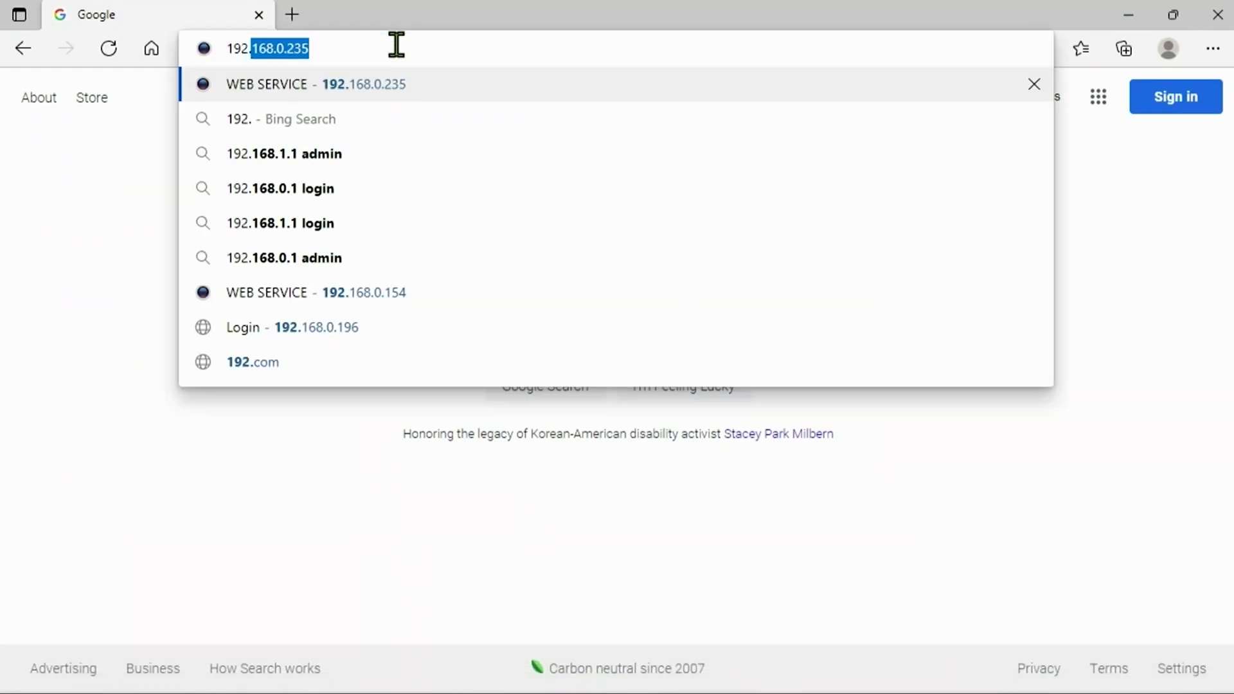
text(168.0.)
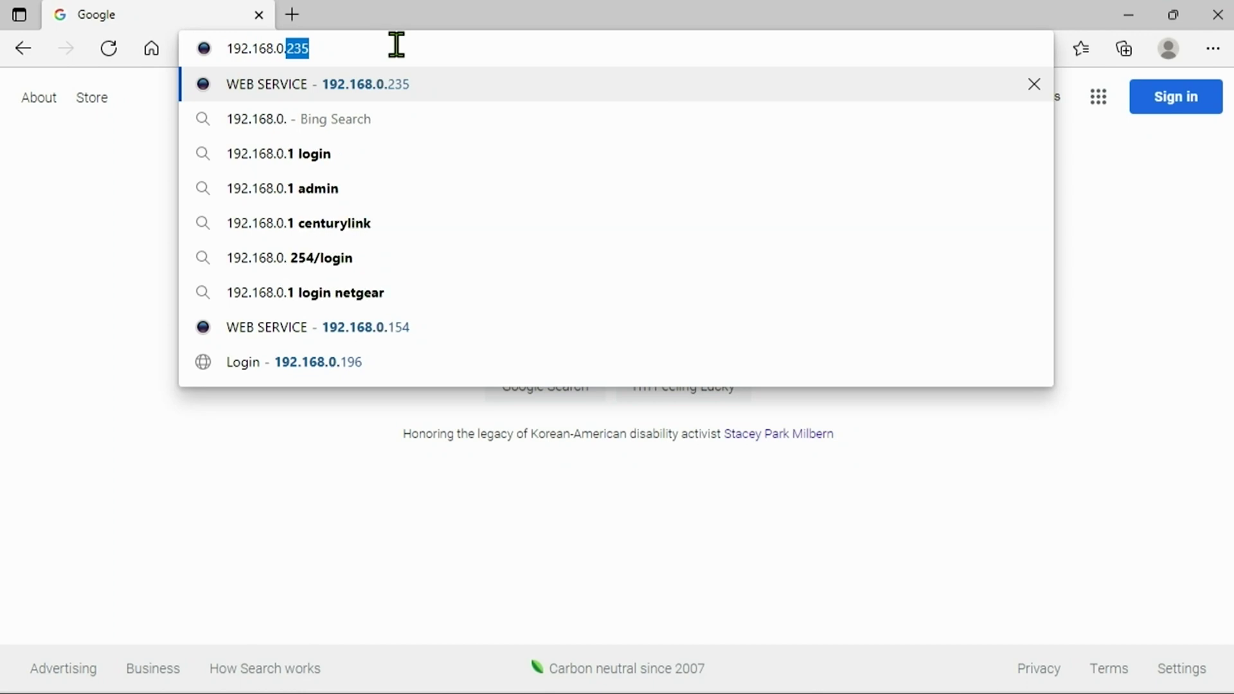
text(218)
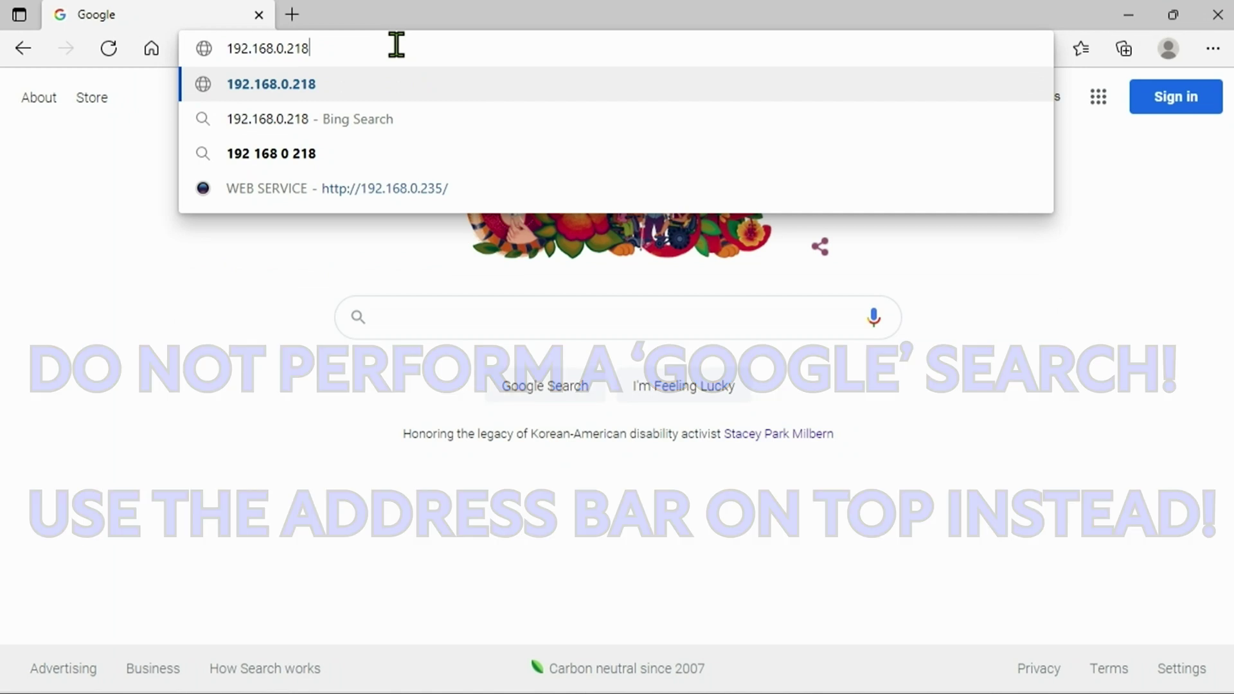
key(Return)
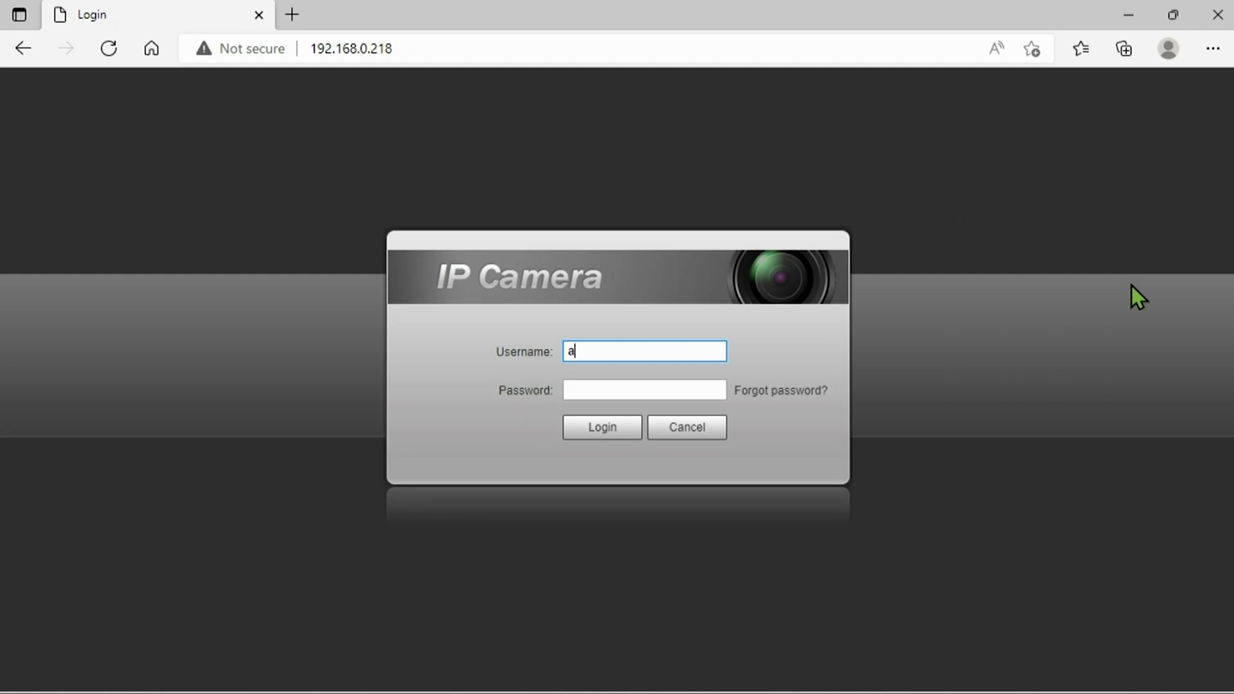
Log in to the IP camera with its username and password.
text(dmin)
key(Tab)
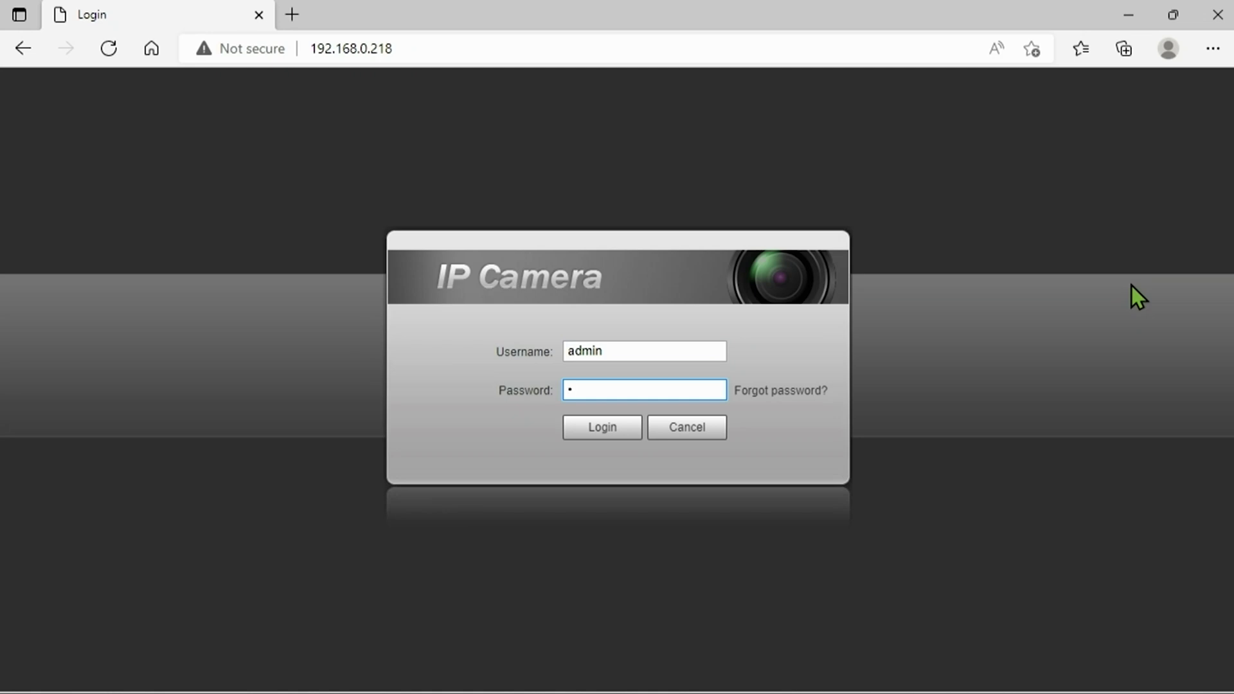
text(••••)
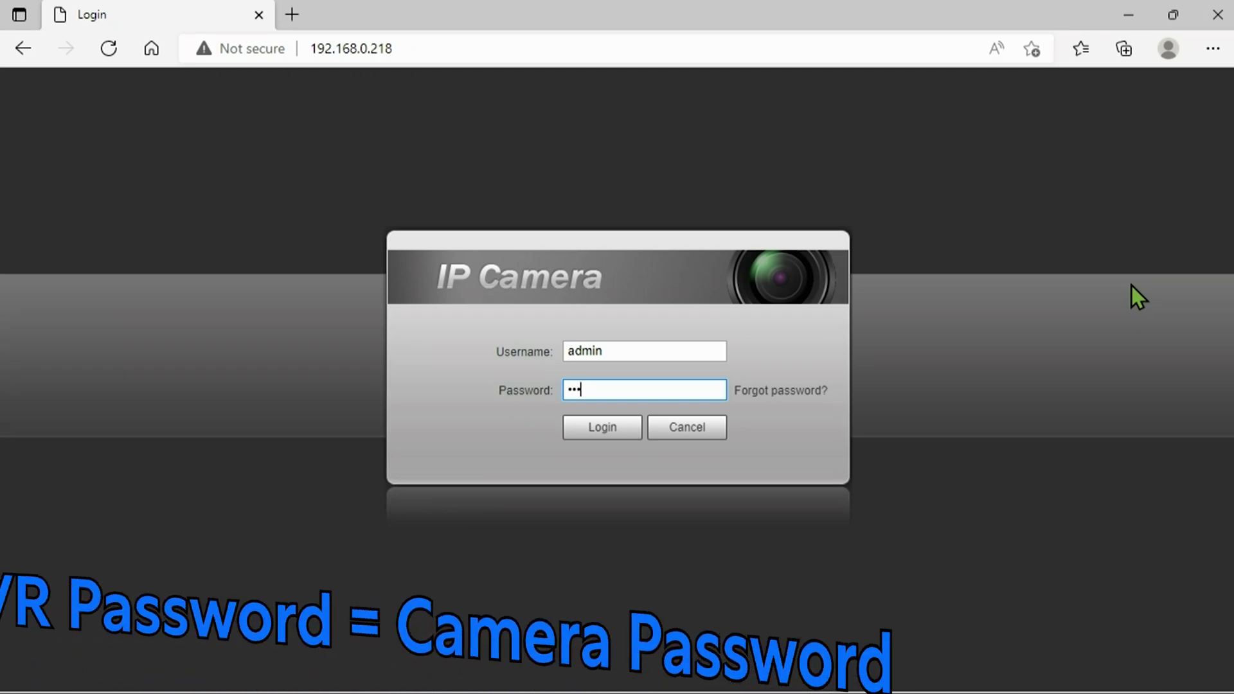
text(•••)
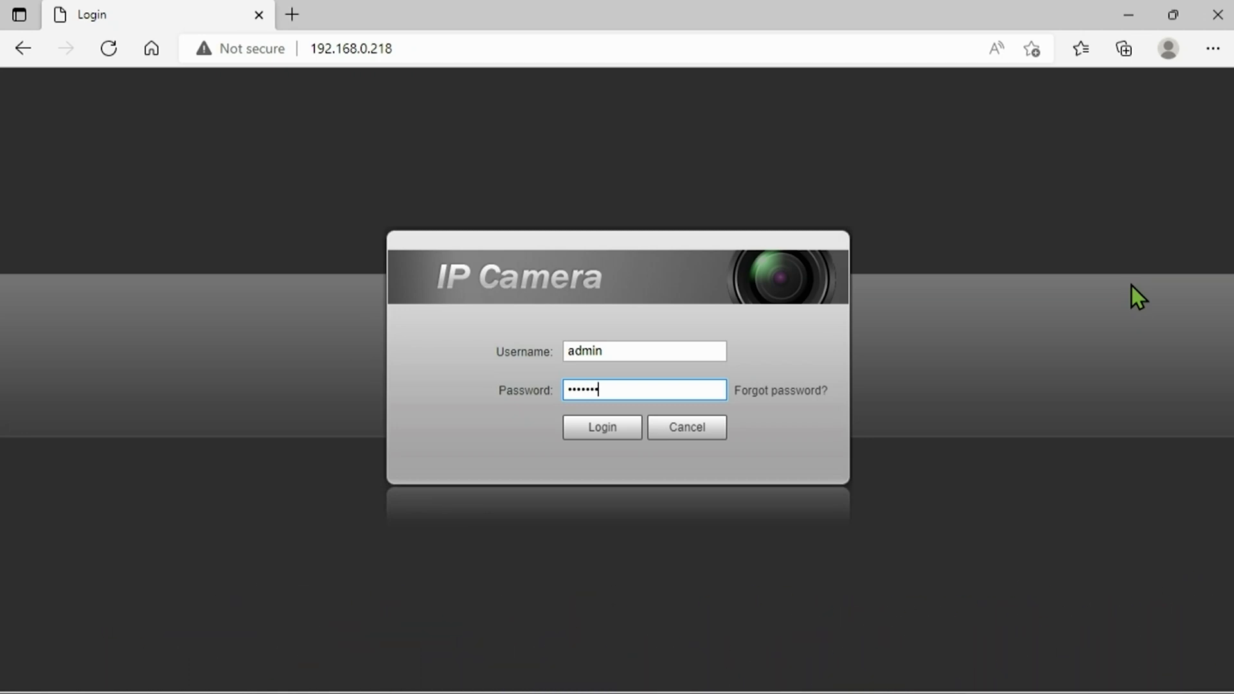
click(608, 430)
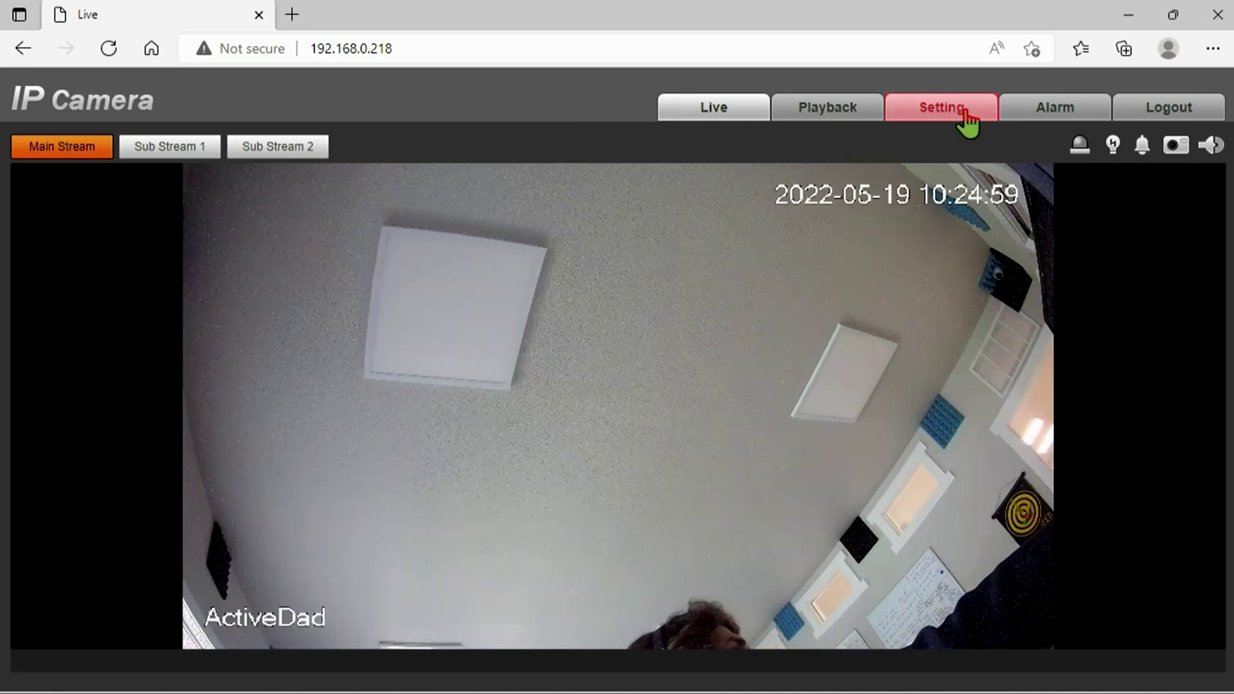
Go to Setting > System > Upgrade, showing version 2.820.101Y005.0.R, built 2021-08-17.
click(965, 110)
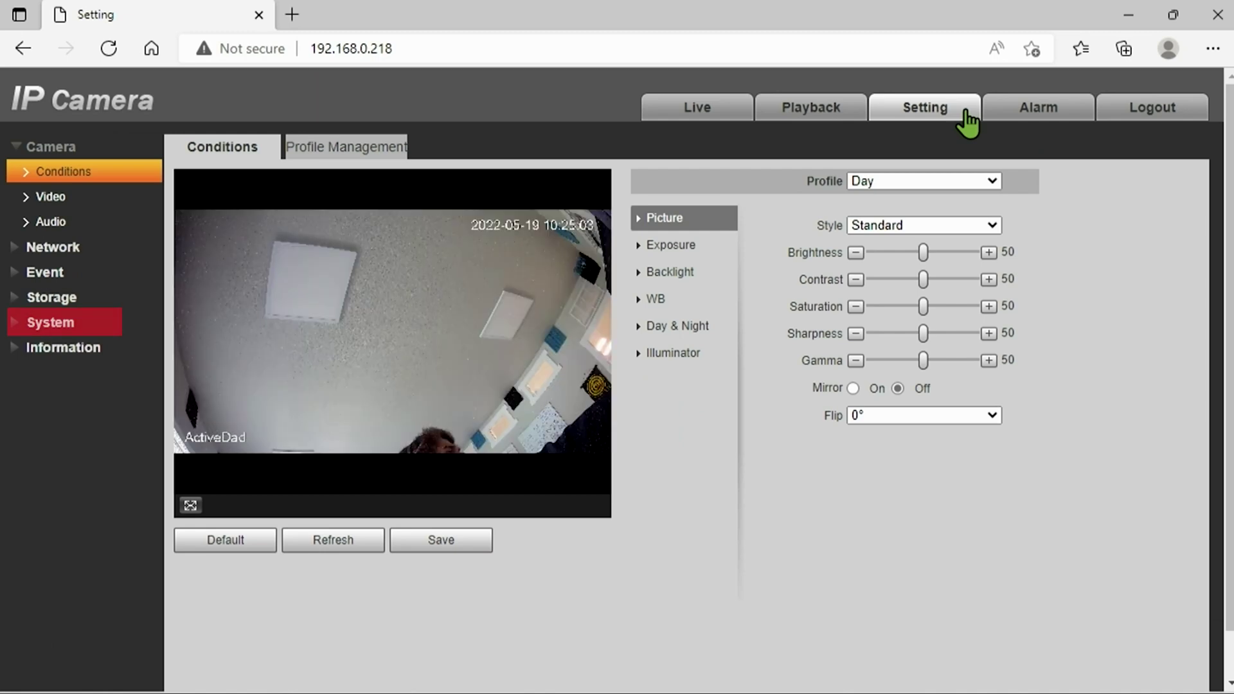
click(19, 323)
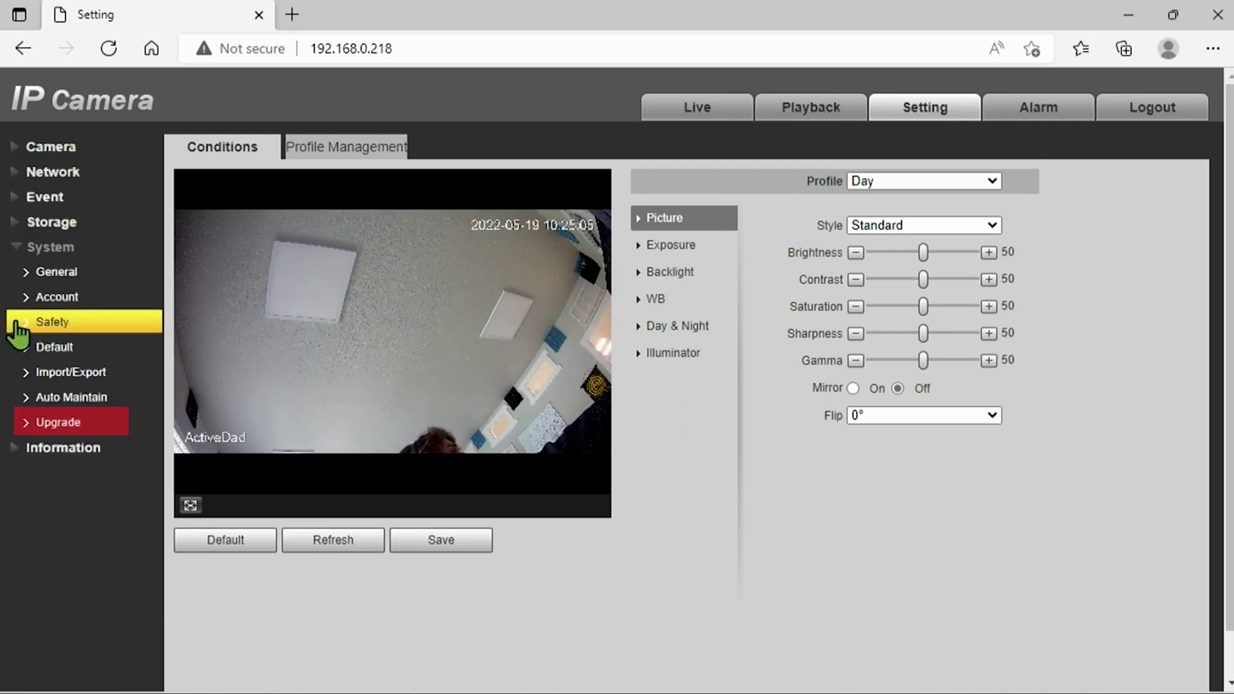
click(75, 425)
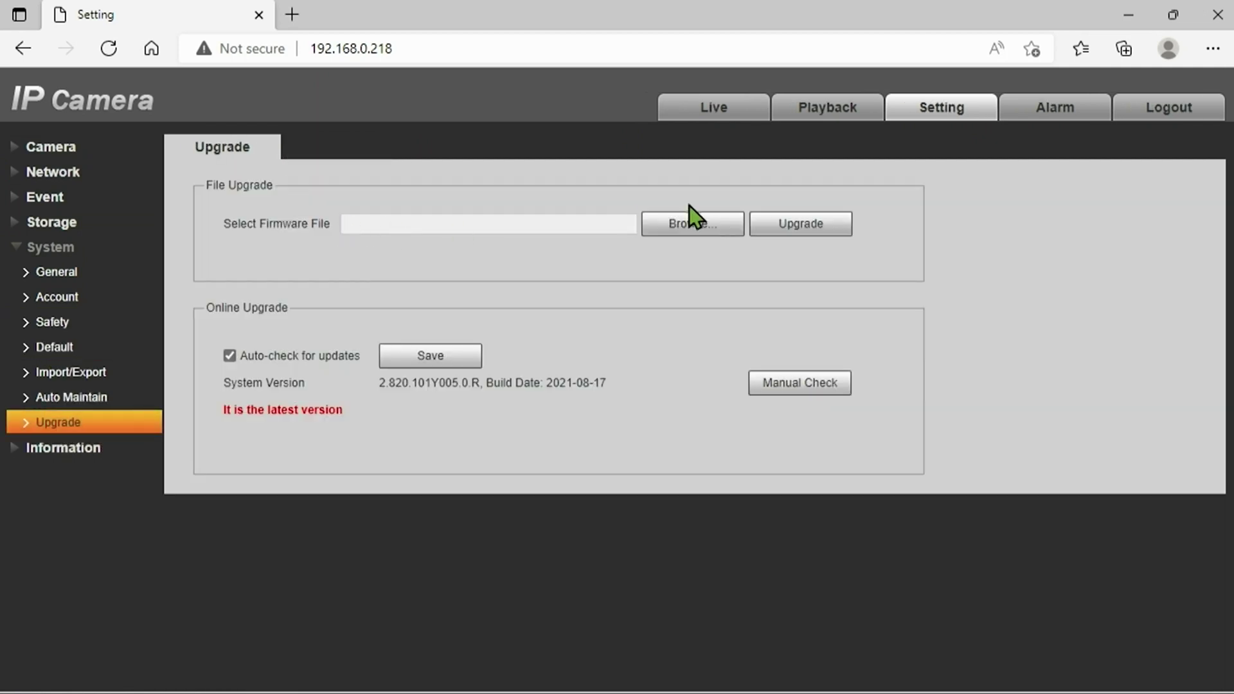
Load the CustomPro_V2.820.101Y005.0.R.210817 firmware file from Downloads and start the upgrade.
click(691, 222)
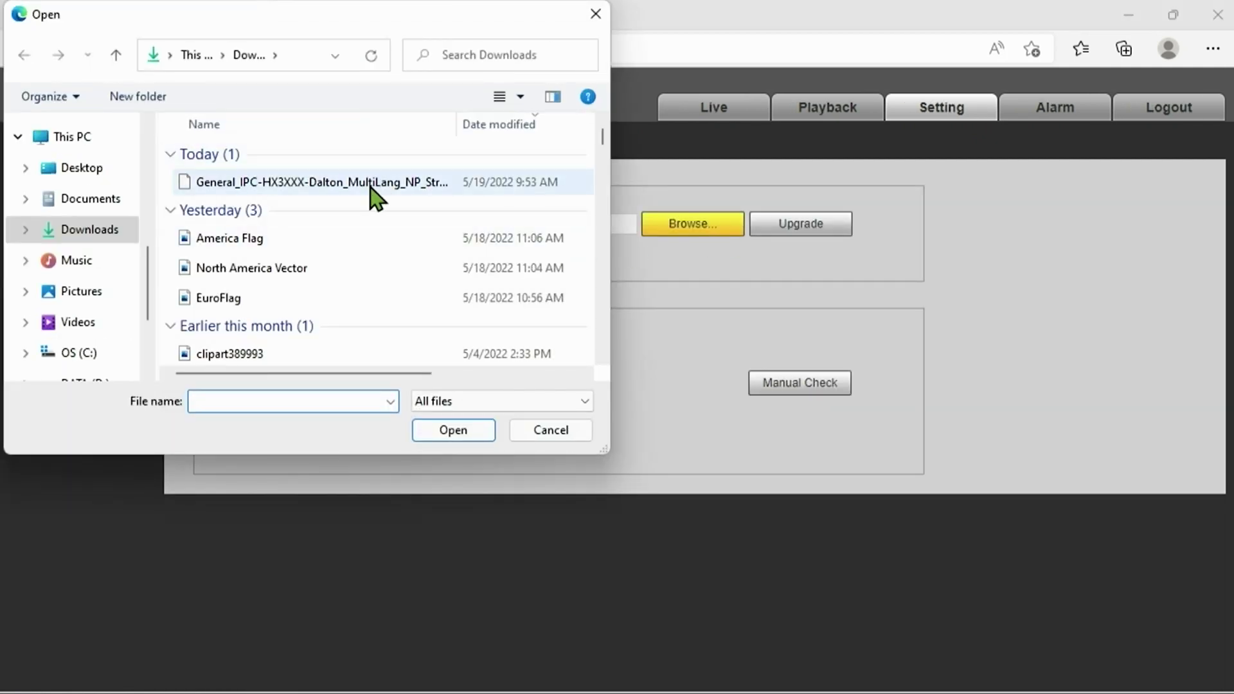
click(371, 185)
click(468, 434)
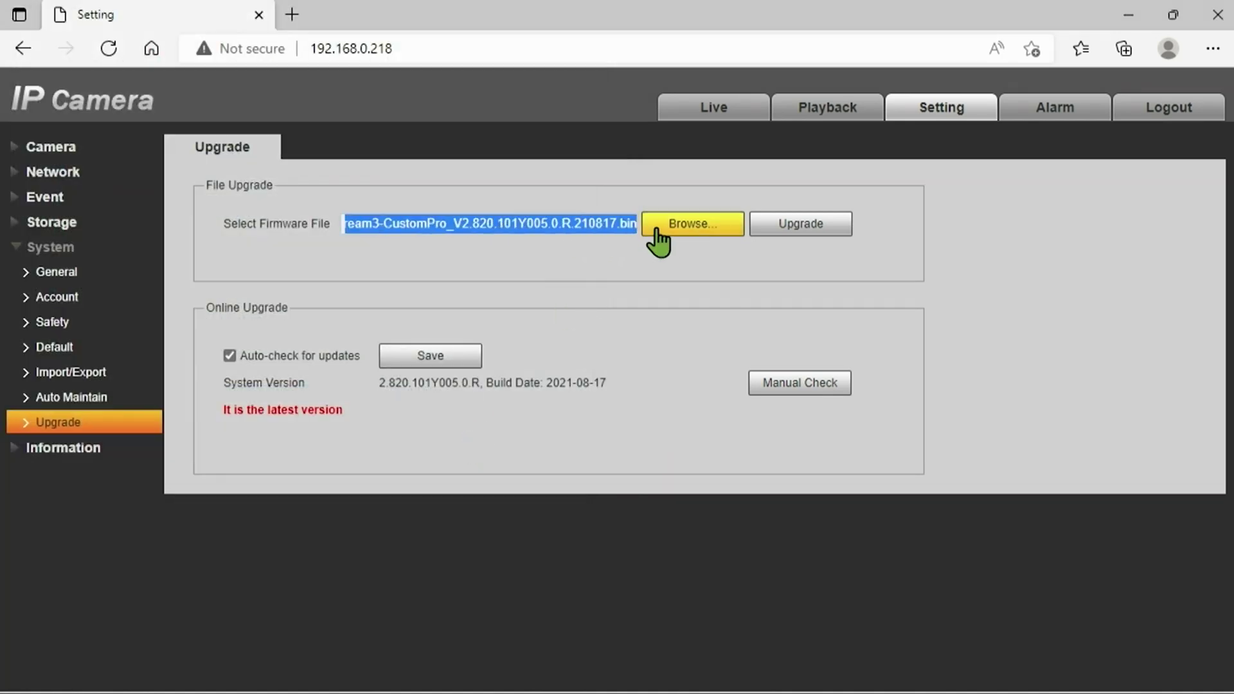
click(607, 239)
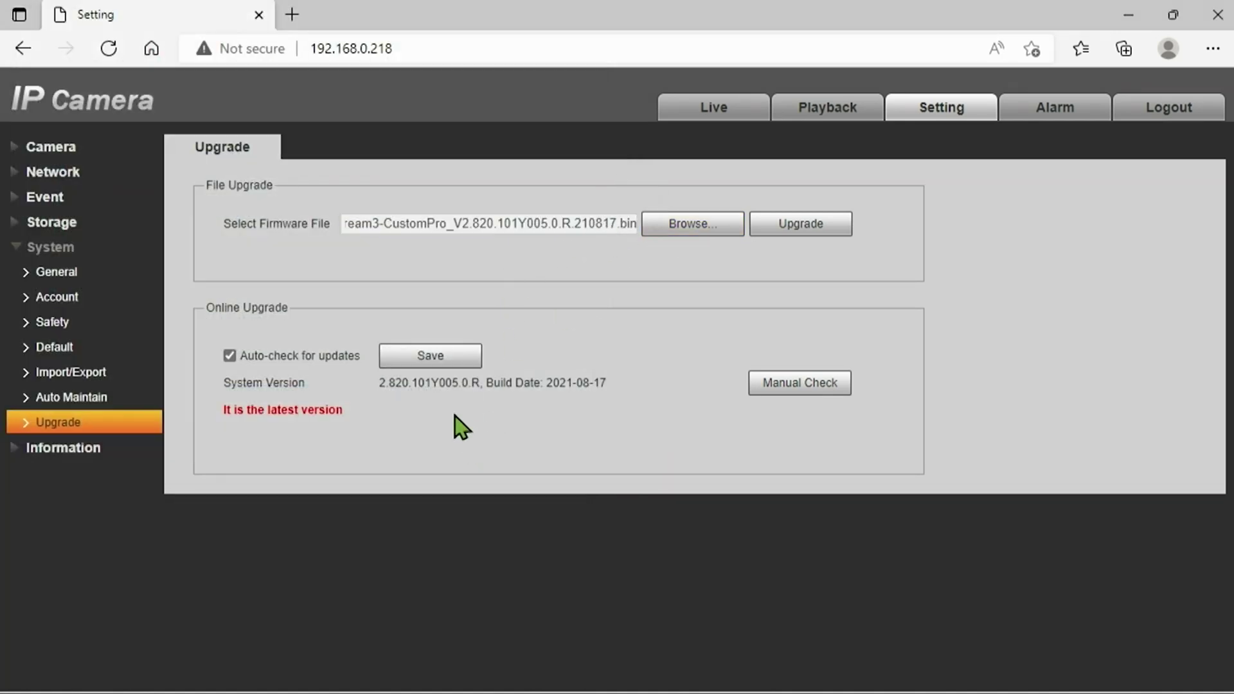
click(788, 229)
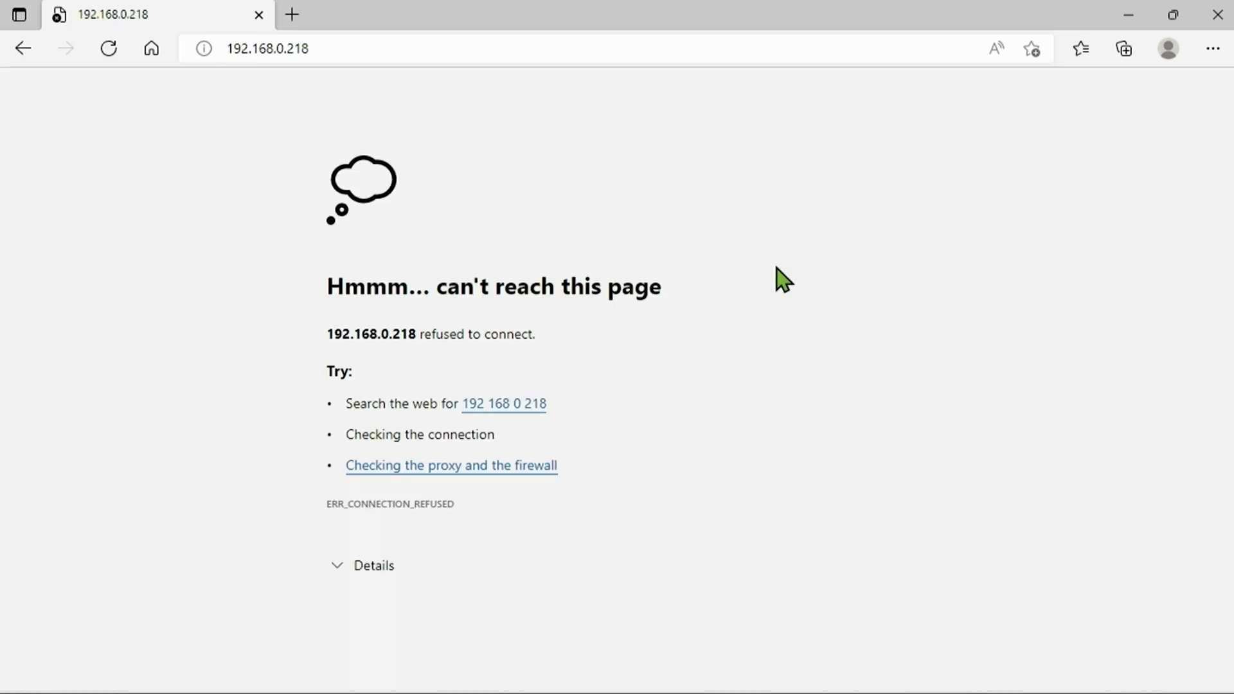
Reload the camera page after the reboot and switch the live view to Main Stream.
click(361, 56)
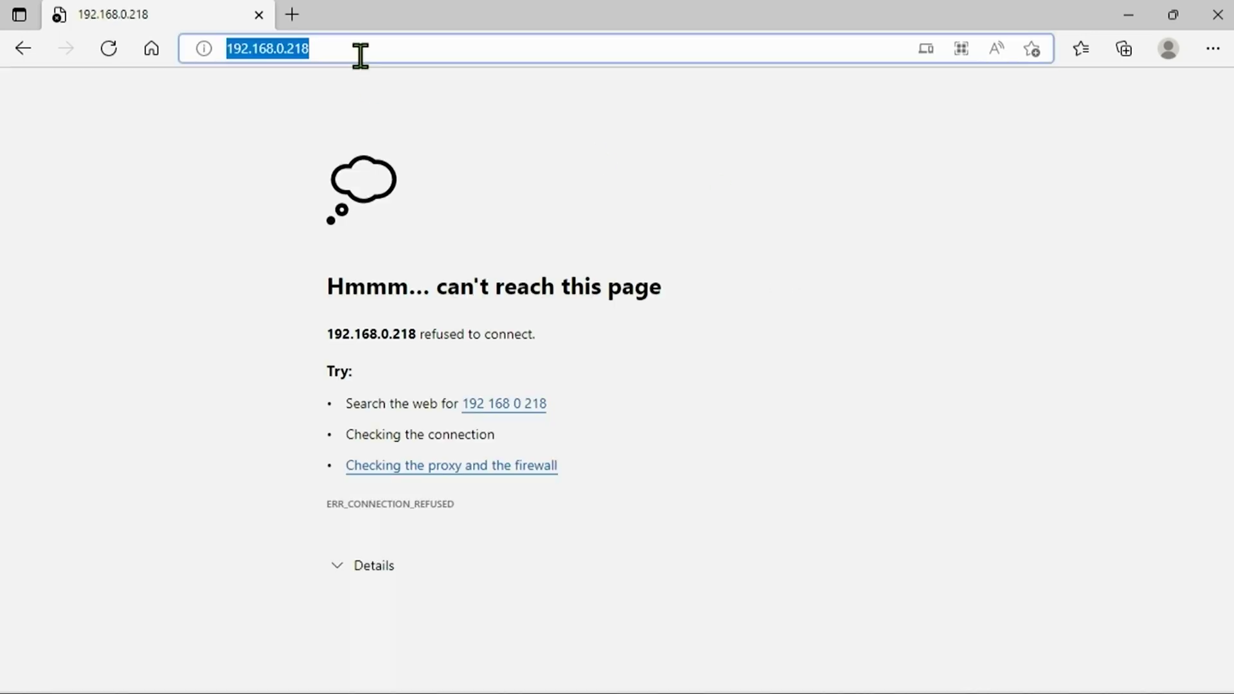
key(Return)
click(360, 56)
key(Return)
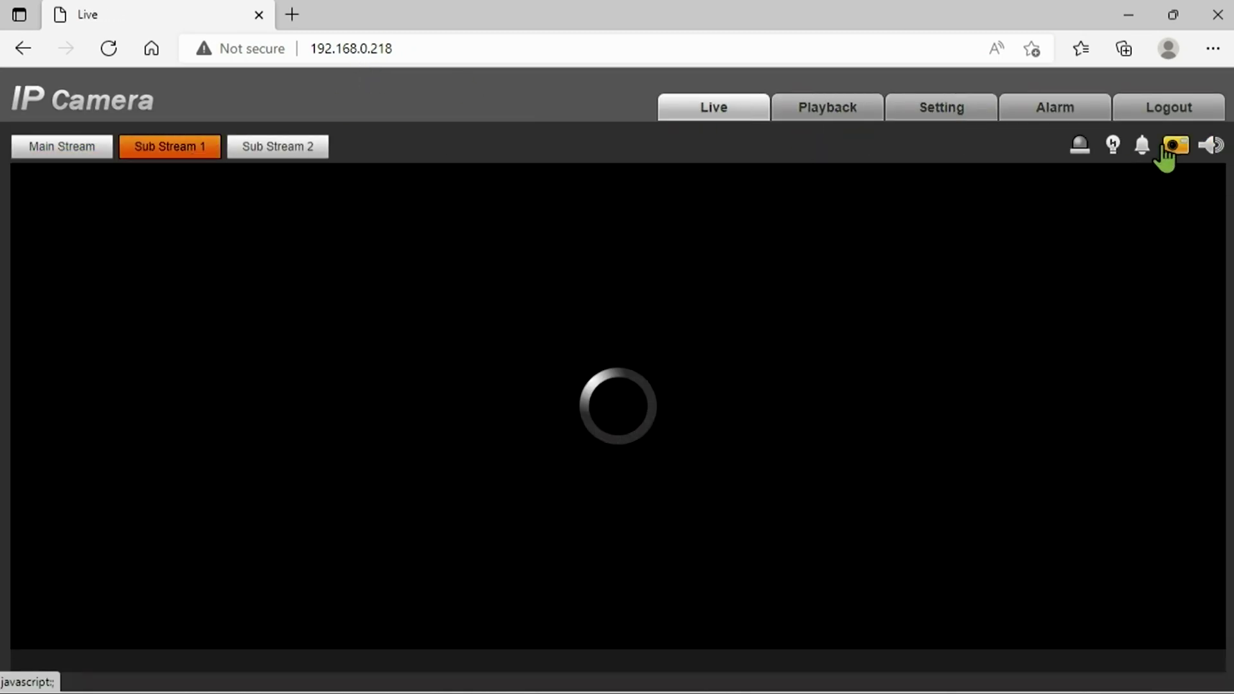
click(64, 152)
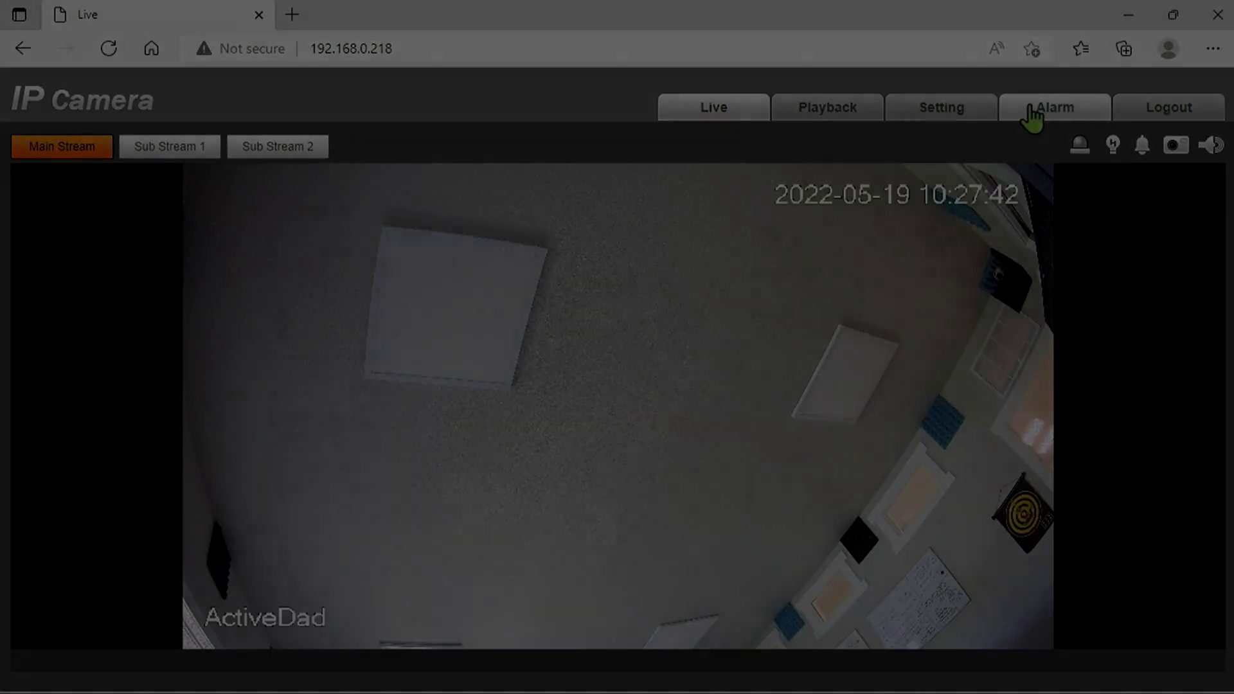